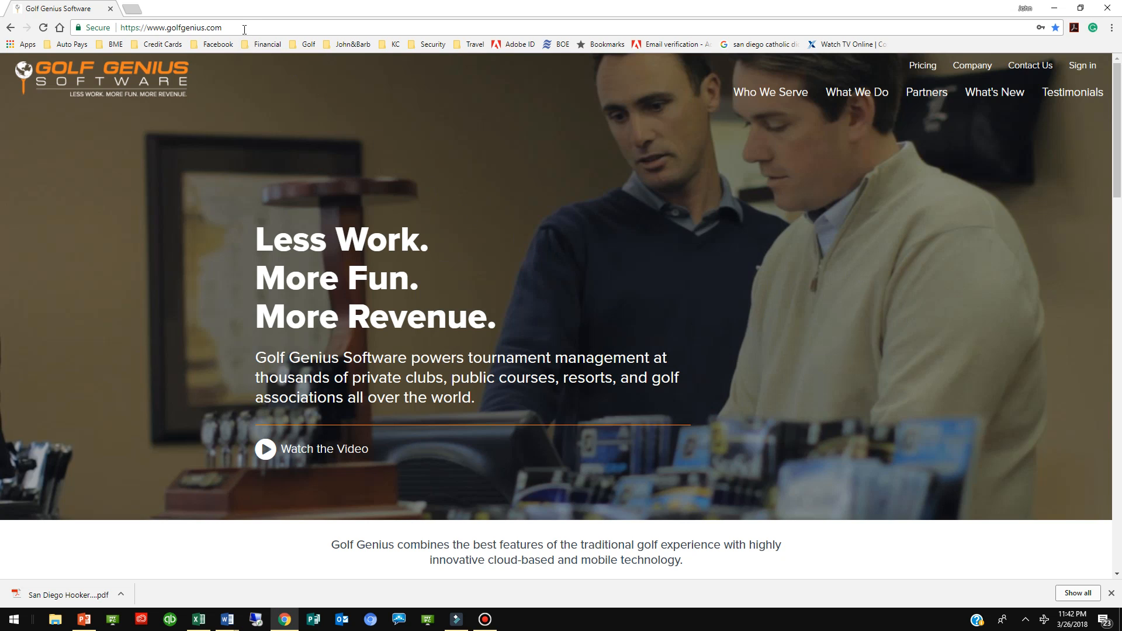
Sign in to the Golf Genius website with the saved account credentials
left_click_drag(244, 29, 118, 28)
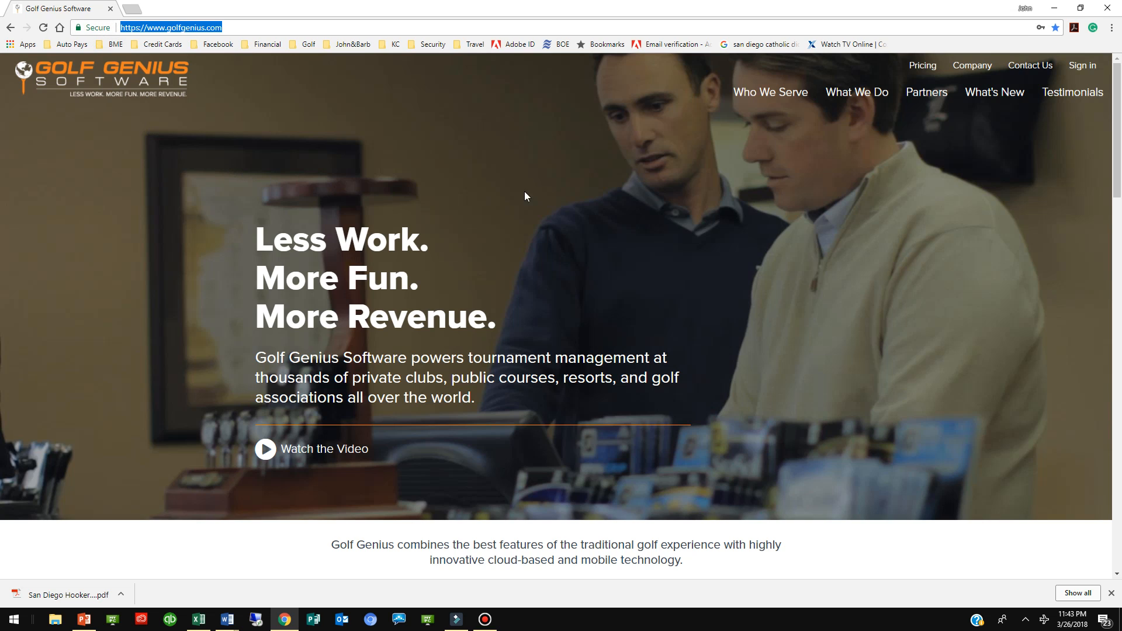
left_click(1085, 68)
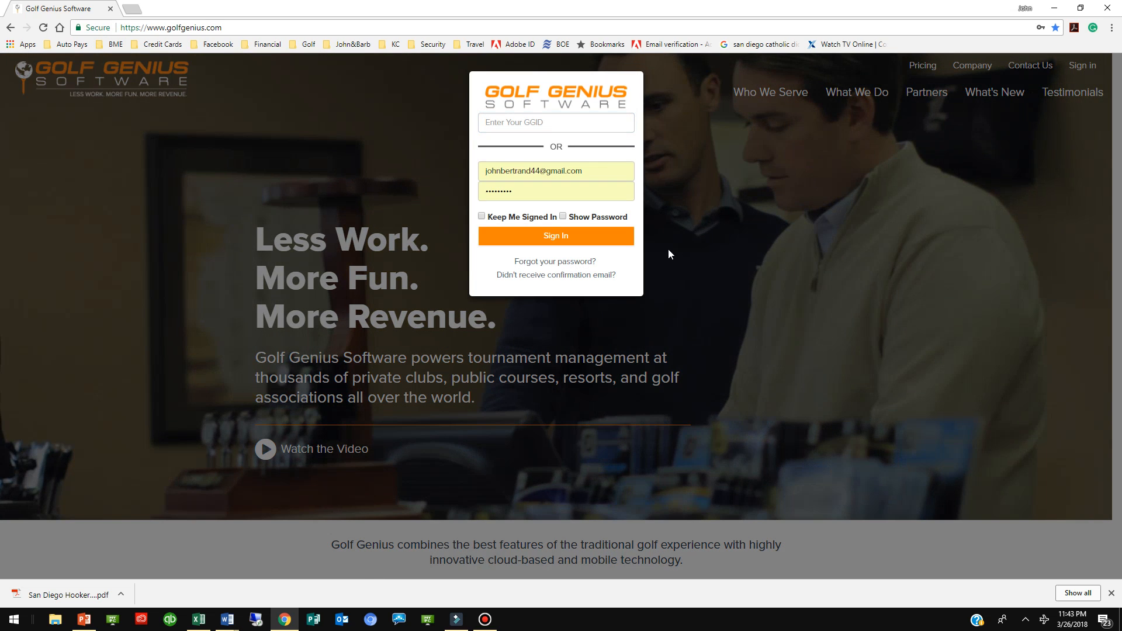
left_click(561, 238)
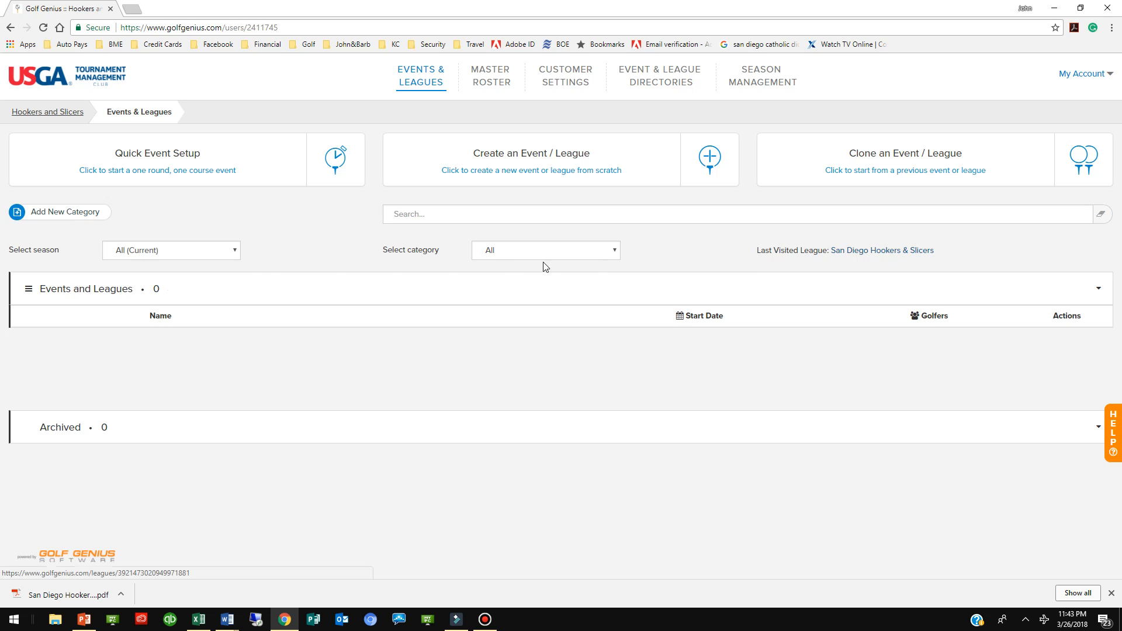
List the events and leagues for all seasons and open the San Diego Hookers & Slicers league
left_click(233, 252)
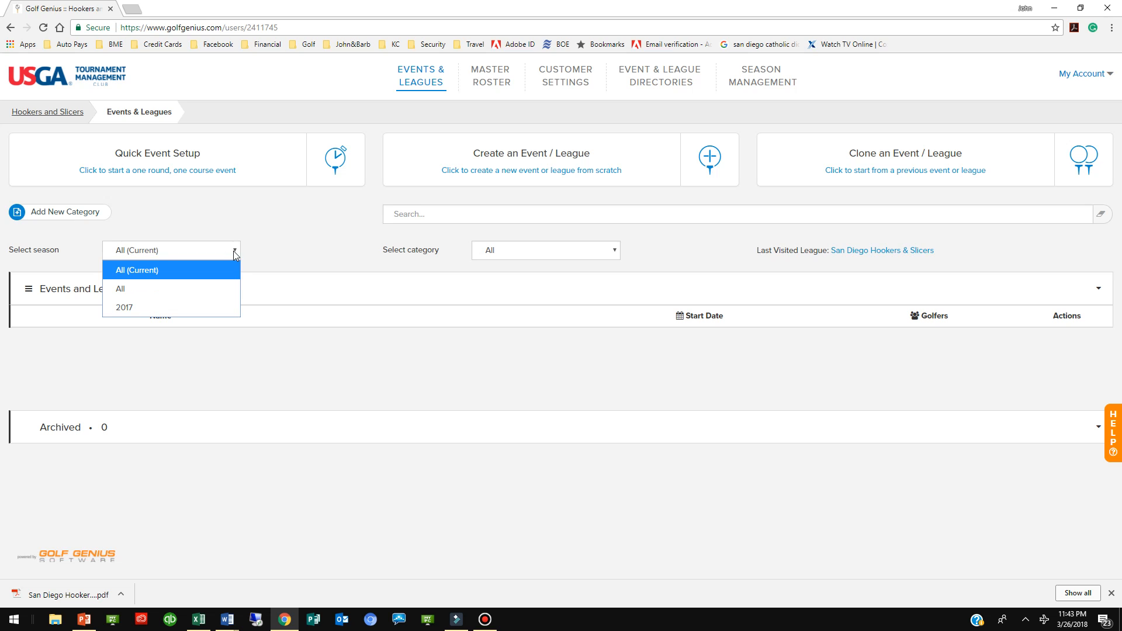
left_click(162, 290)
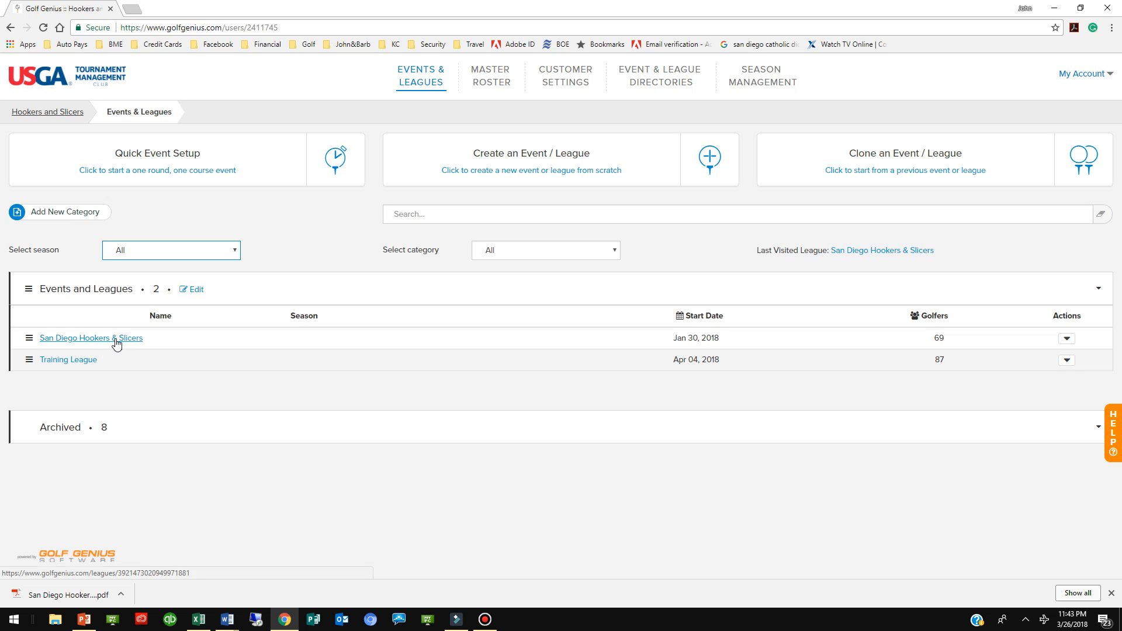
left_click(116, 340)
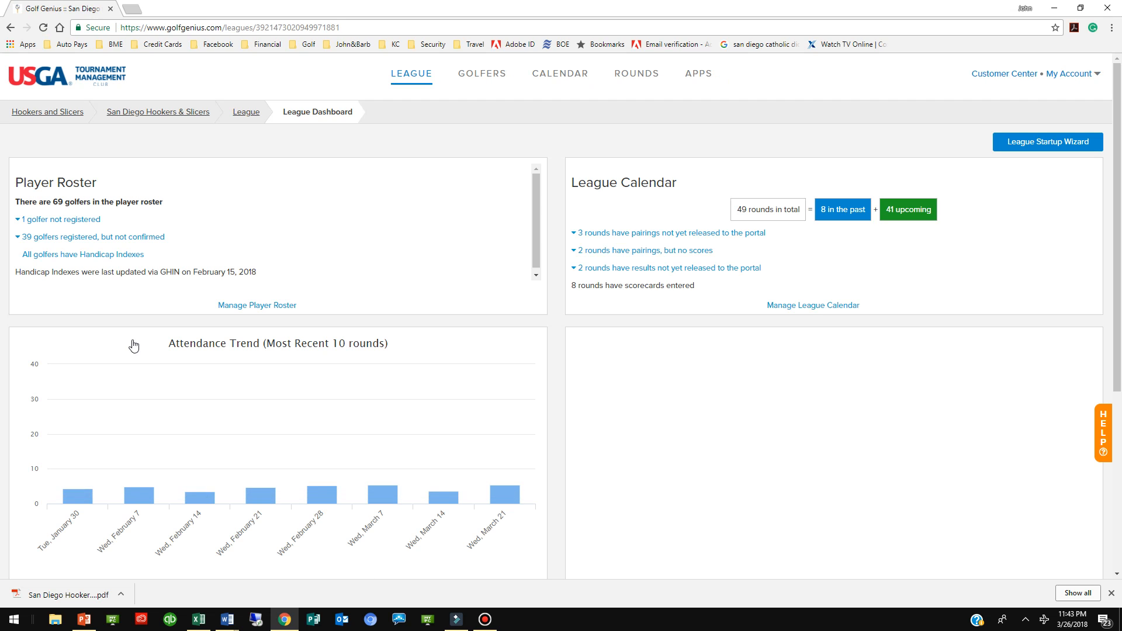
Open the 28 March 2018 San Vicente (Lunch) $42 round from the league calendar's tabular view and edit its existing pairings
left_click(558, 78)
left_click(550, 206)
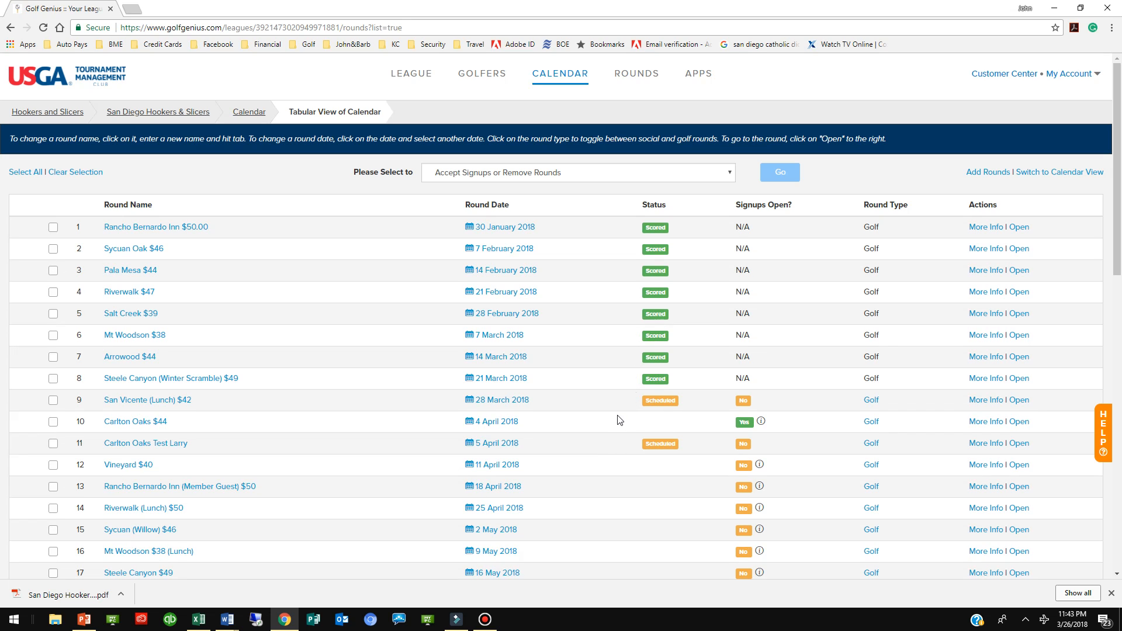
left_click(1022, 404)
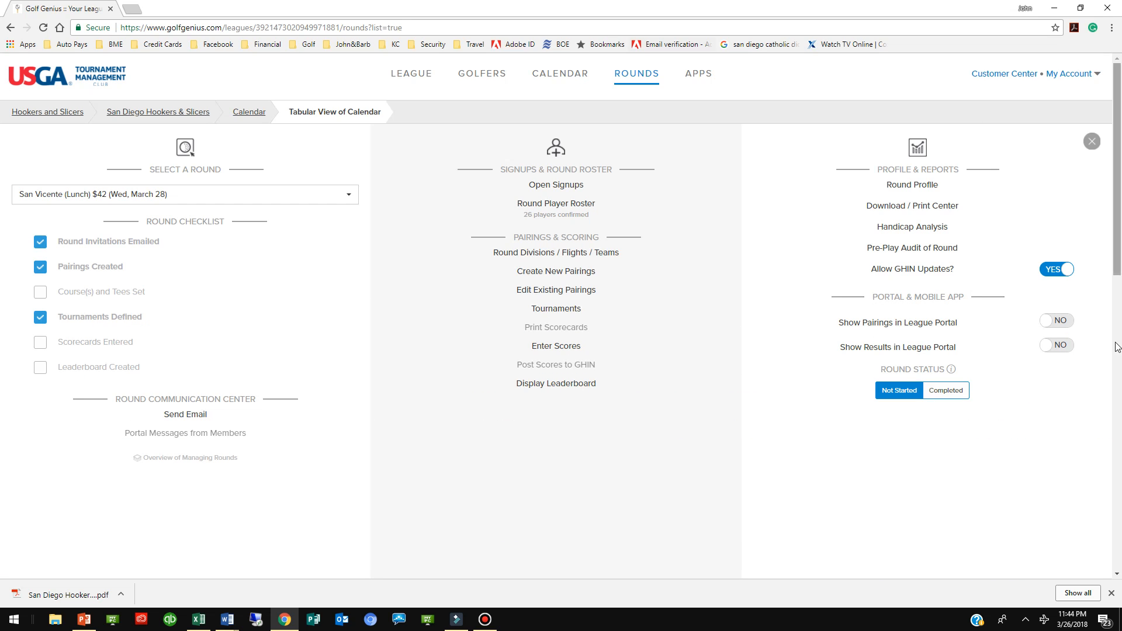
left_click(571, 296)
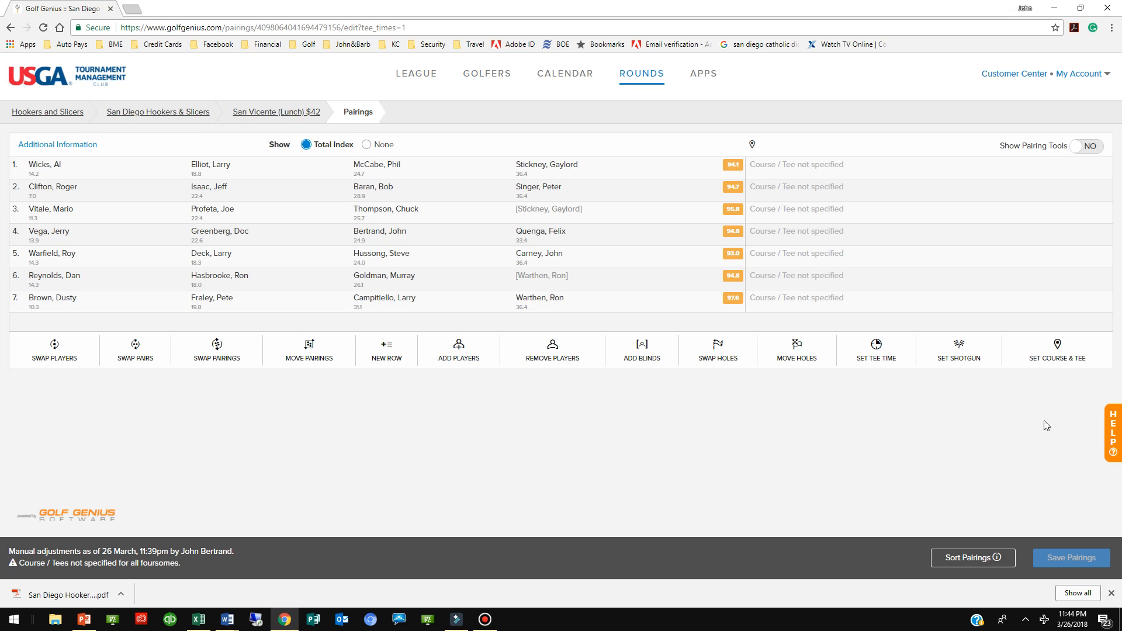
Assign the San Vincente - Default Tees course, all 18 holes, to all players and save the pairings
left_click(1059, 361)
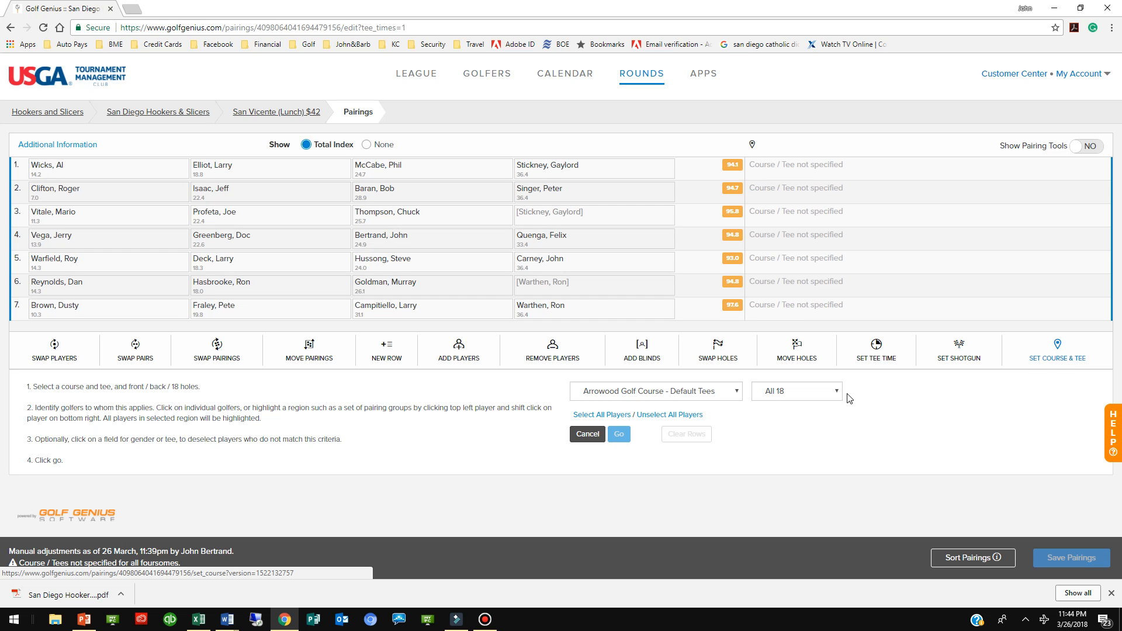
left_click(738, 392)
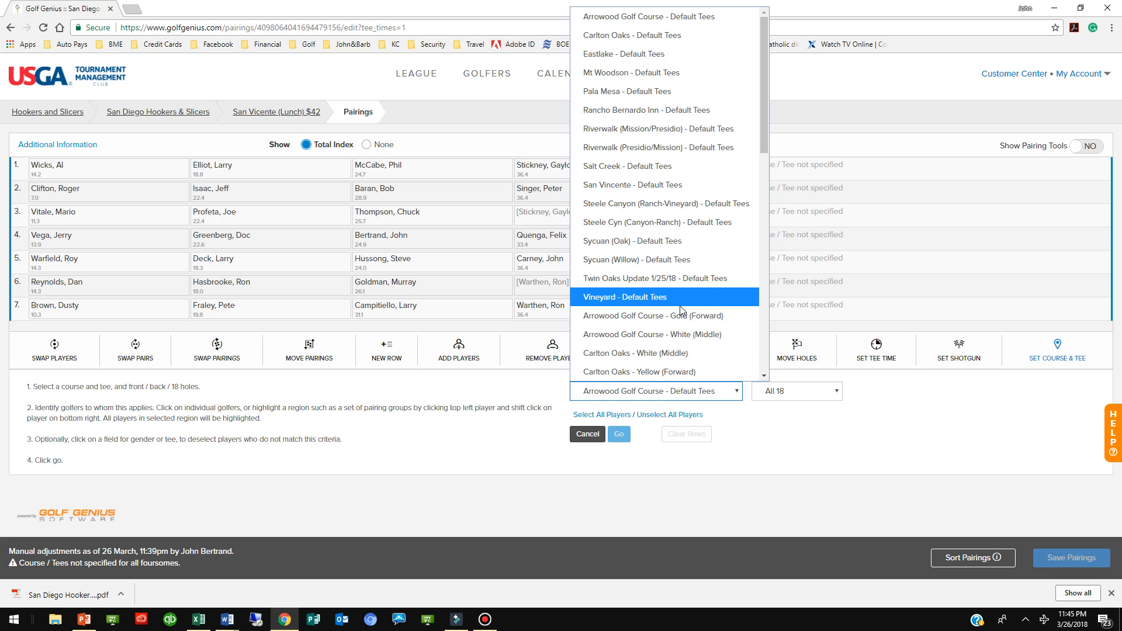
scroll(680, 310, "down", 2)
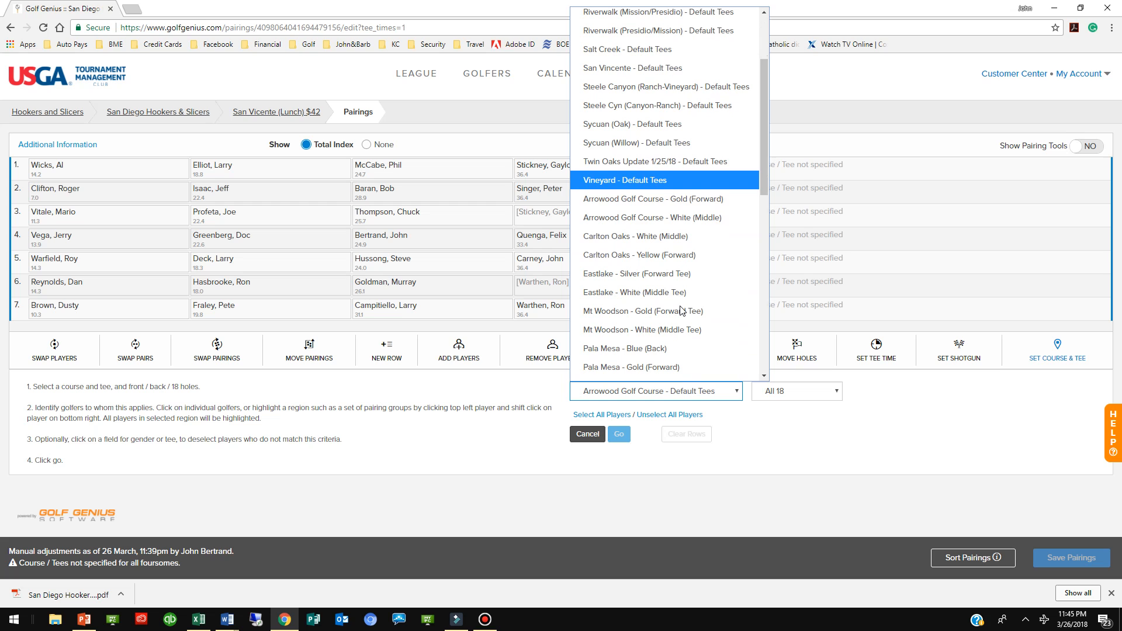
scroll(681, 309, "down", 2)
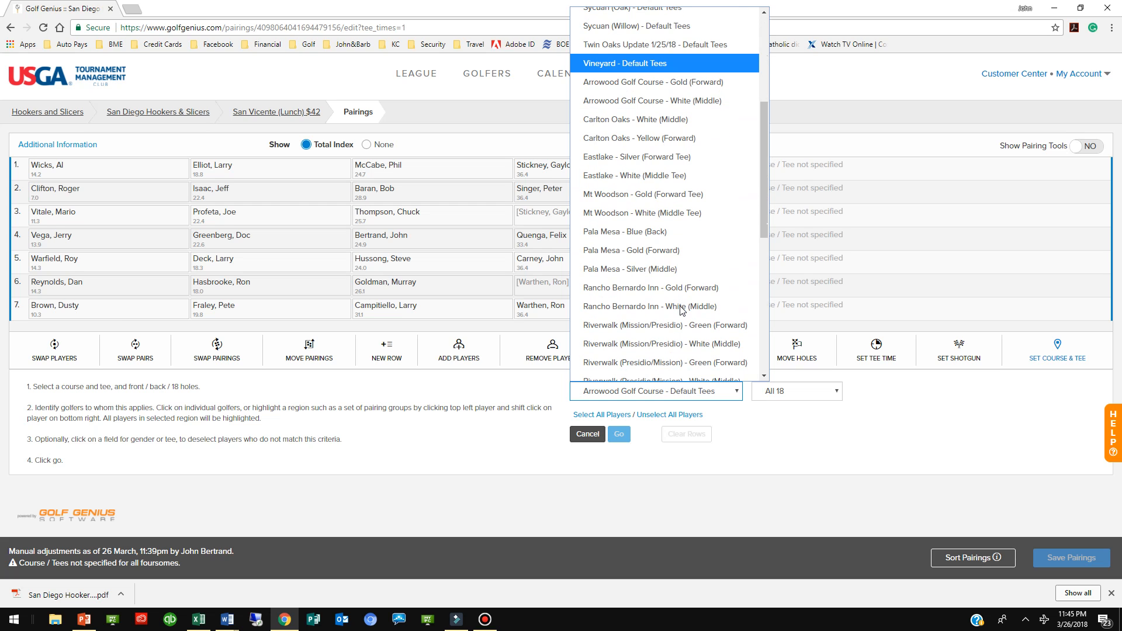
scroll(681, 309, "down", 2)
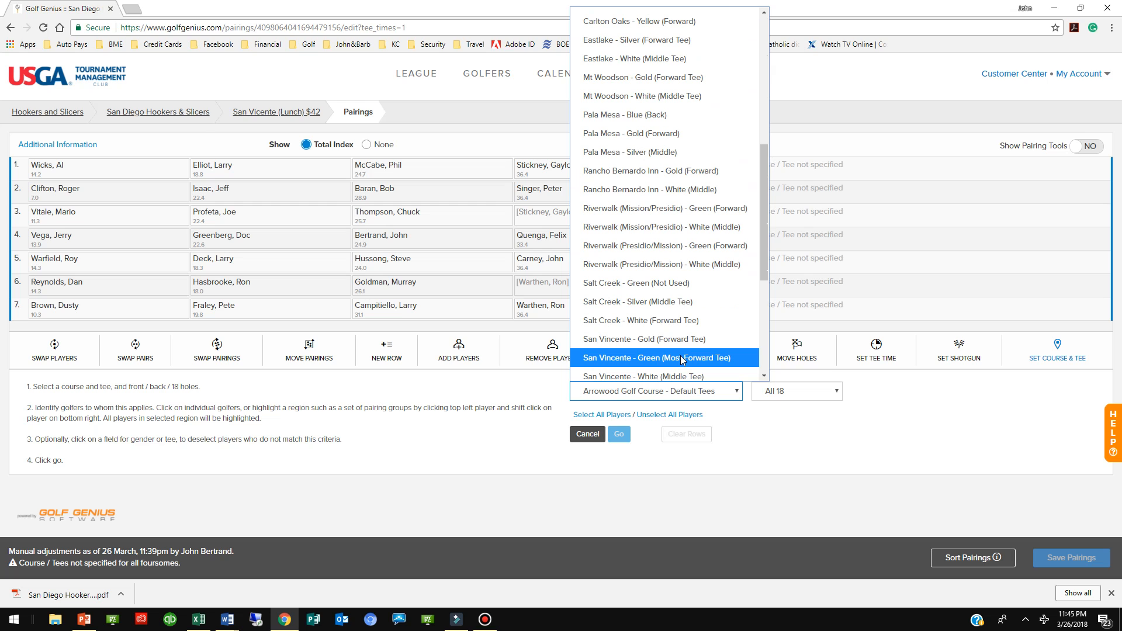
scroll(686, 331, "up", 2)
scroll(687, 334, "up", 2)
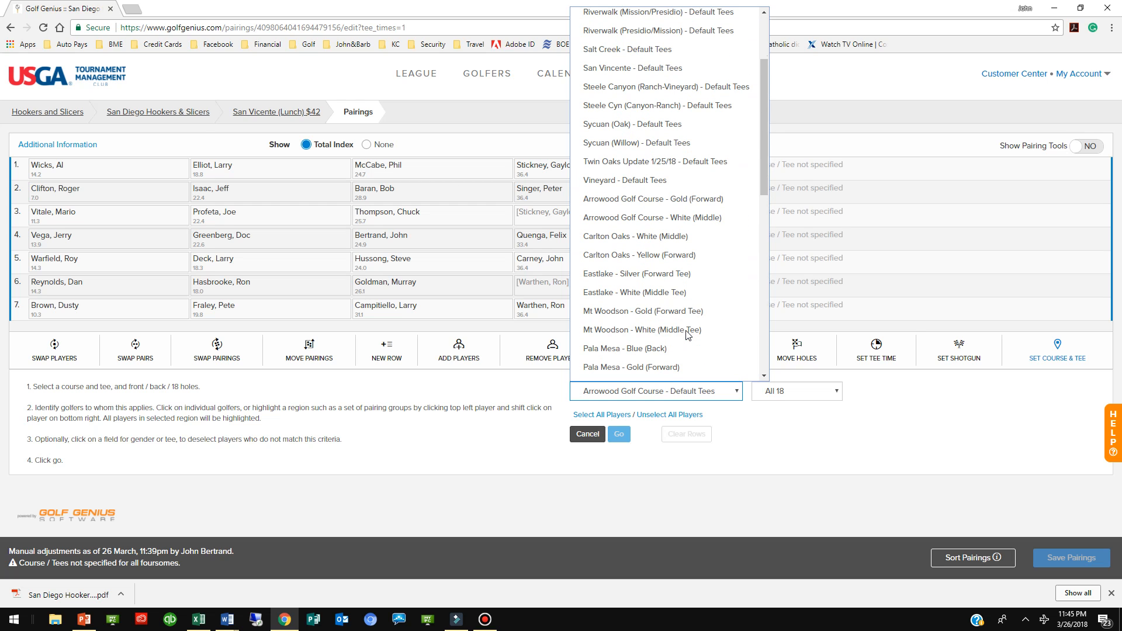
left_click(680, 74)
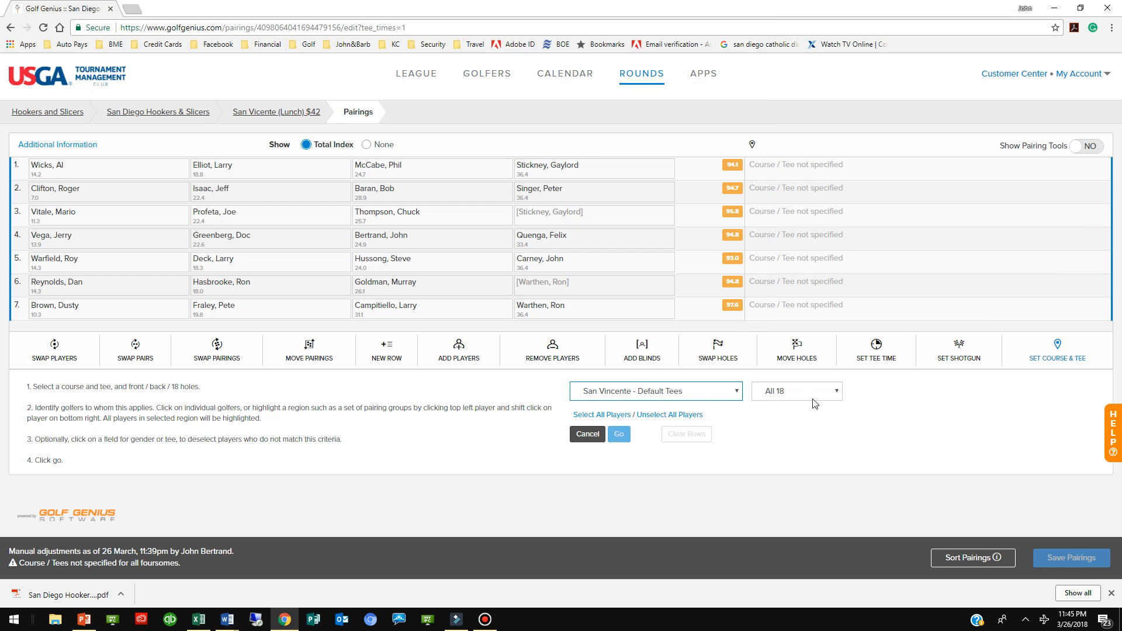
left_click(607, 416)
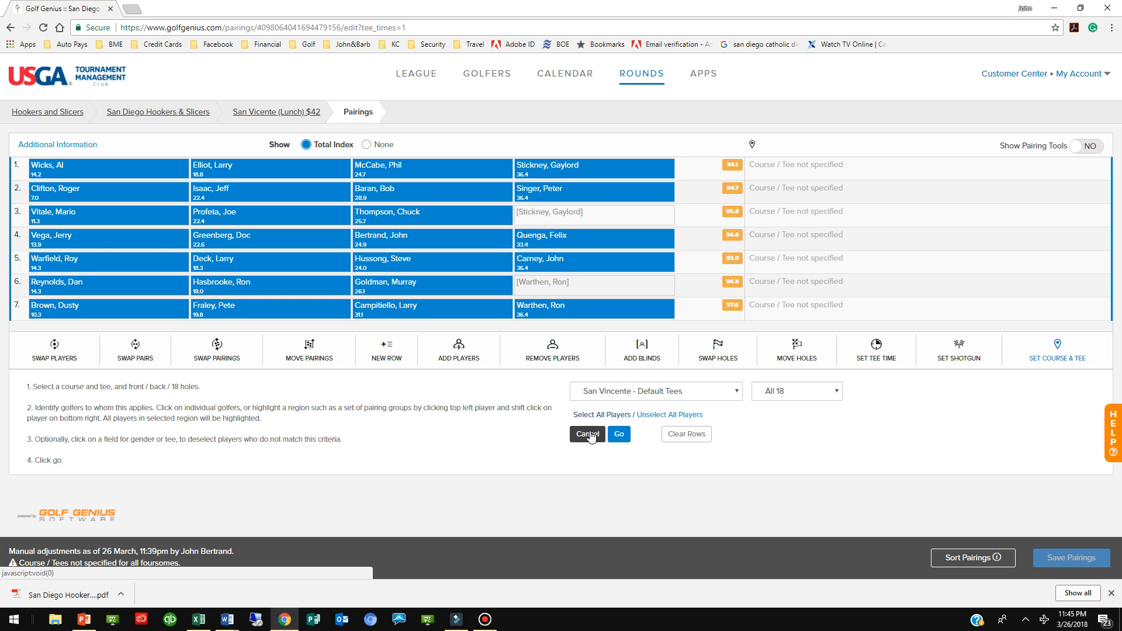
left_click(619, 435)
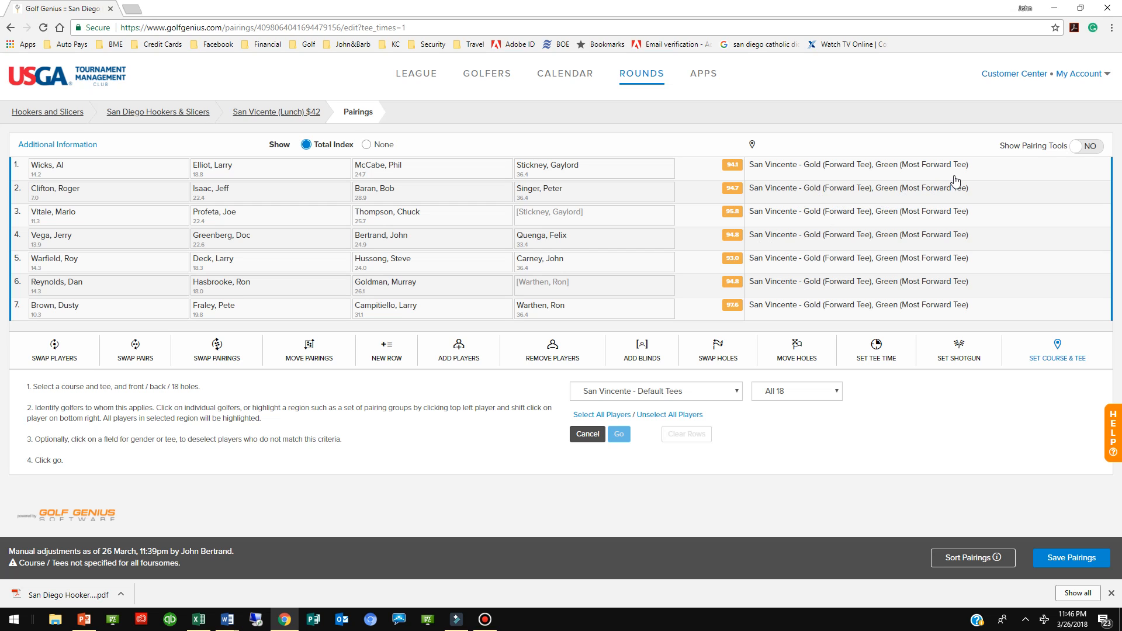
left_click(1072, 559)
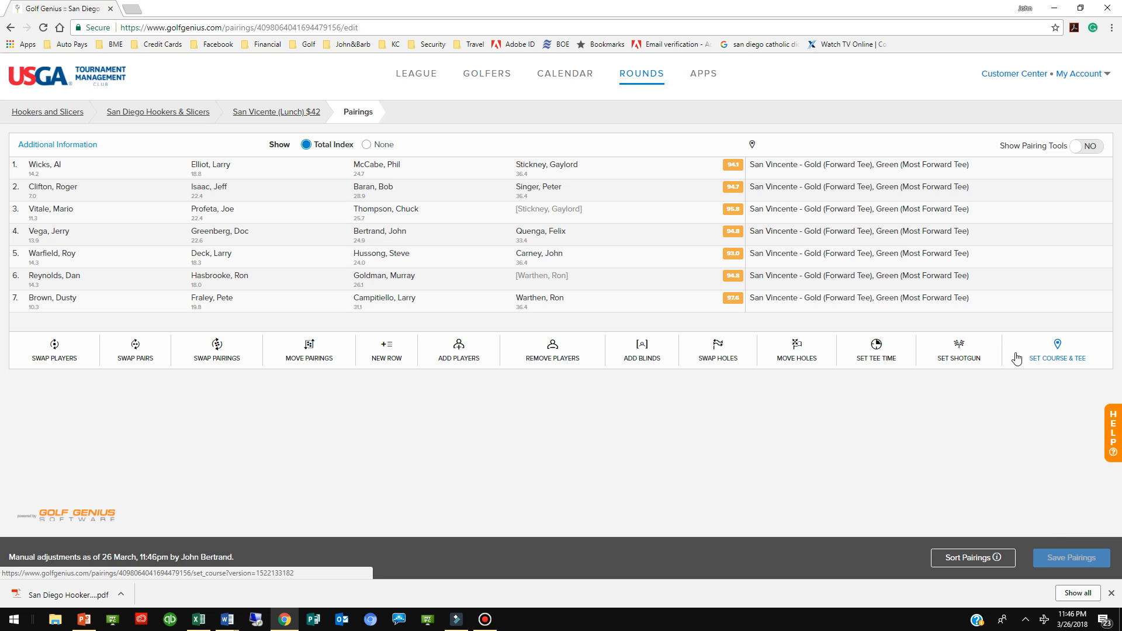
Set up a shotgun start for all pairing groups at 8:00 AM from hole 1 with the hole order reversed
left_click(958, 361)
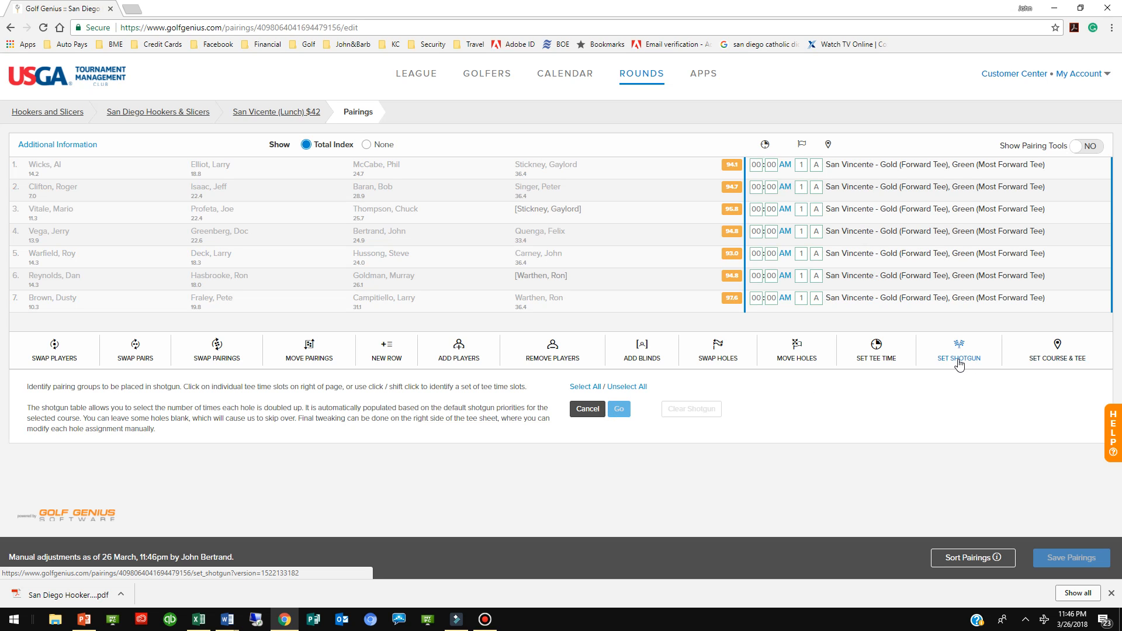
left_click(584, 387)
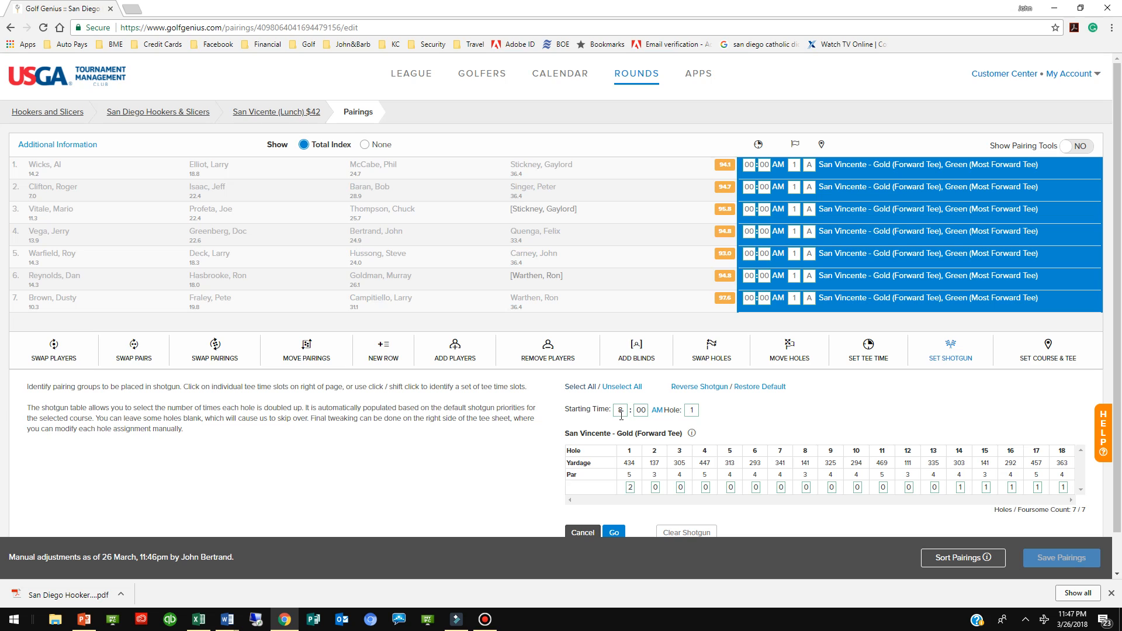
left_click(658, 412)
left_click(657, 411)
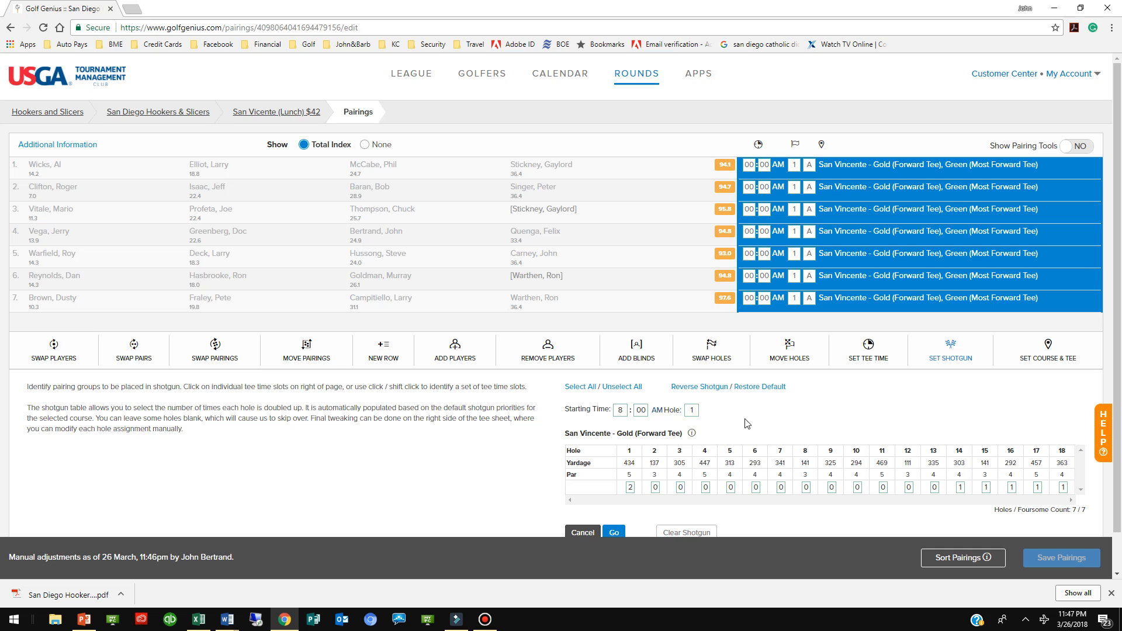
left_click(703, 388)
Assign 2 groups each to holes 1, 18 and 17 in the shotgun table
scroll(704, 390, "down", 1)
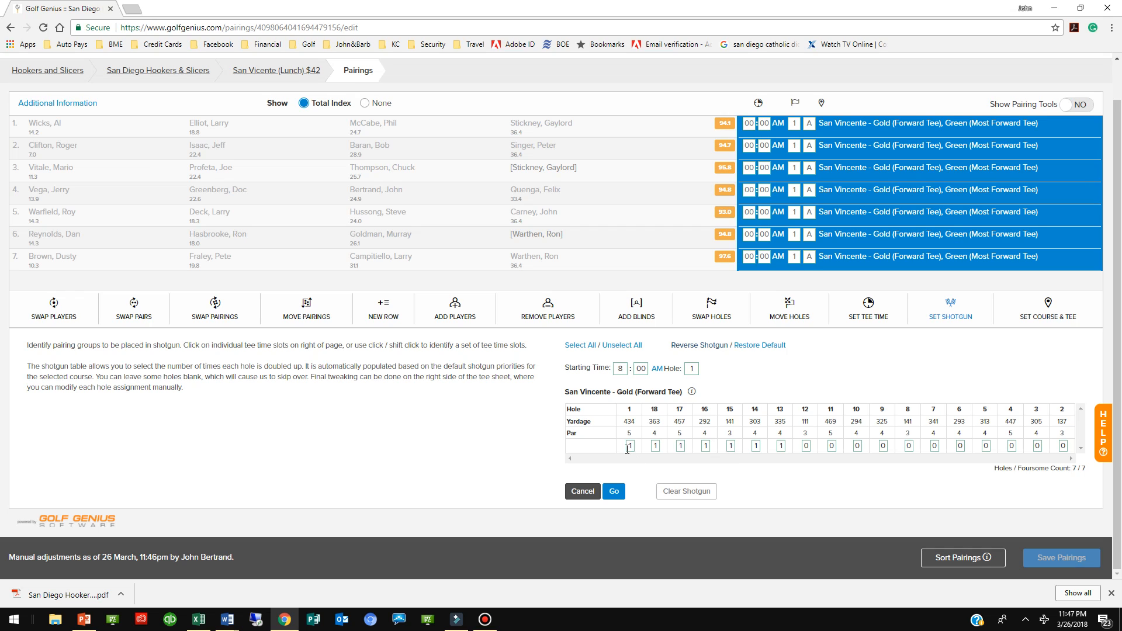
double_click(628, 447)
type("2")
key("Tab")
type("2")
key("Tab")
type("2")
key("Tab")
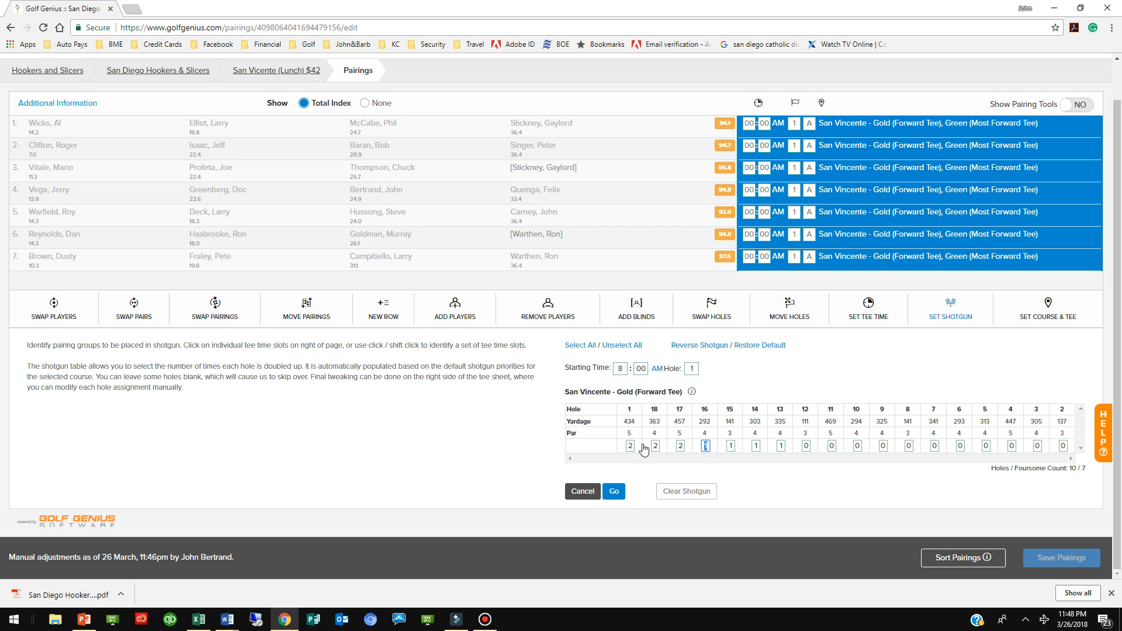
Set the group count to 0 for holes 15, 14 and 13, apply the shotgun start and save the pairings
key("Tab")
type("0")
key("Tab")
type("0")
key("Tab")
type("0")
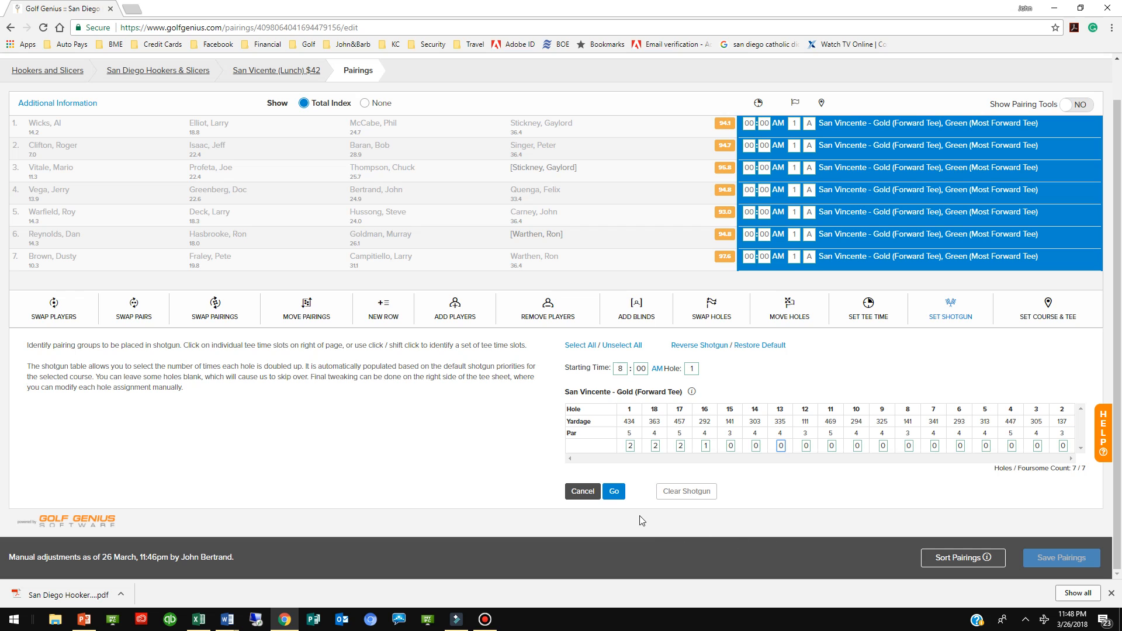
left_click(612, 492)
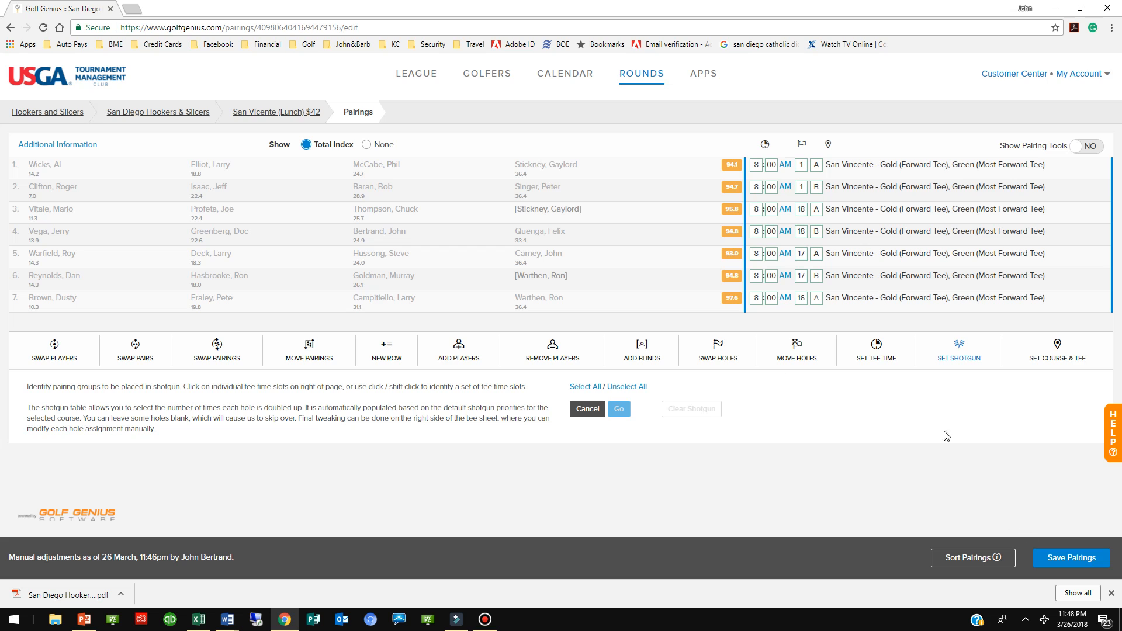
left_click(1067, 560)
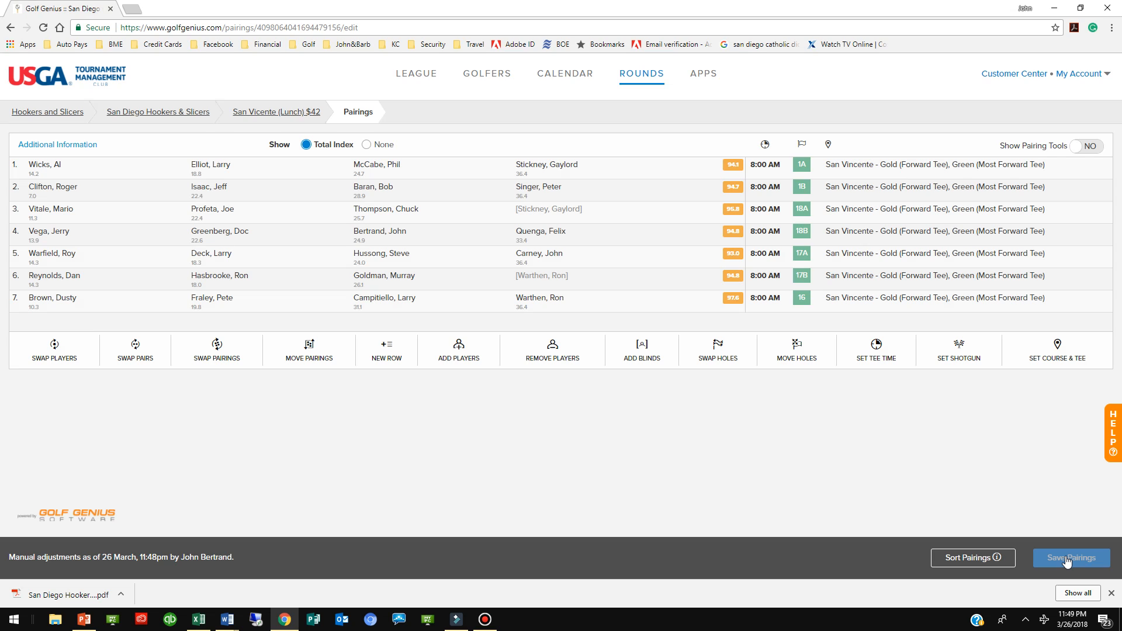
Swap whole pairing groups between rows: row 4 with row 1, row 3 with row 2, and row 6 with row 3
mouse_move(57, 172)
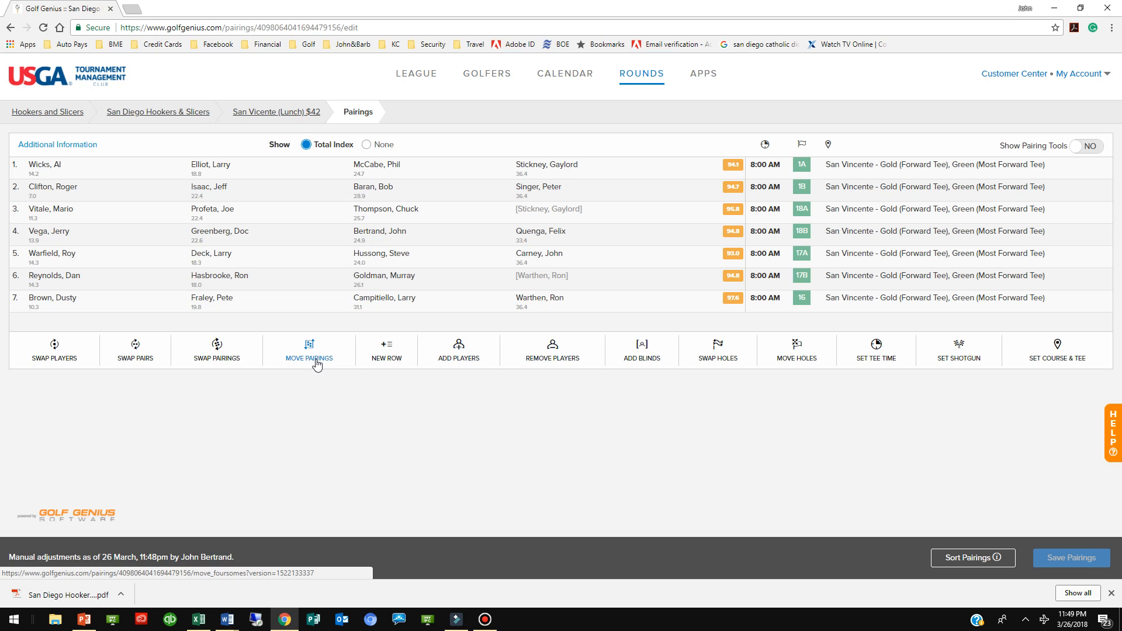
left_click(229, 364)
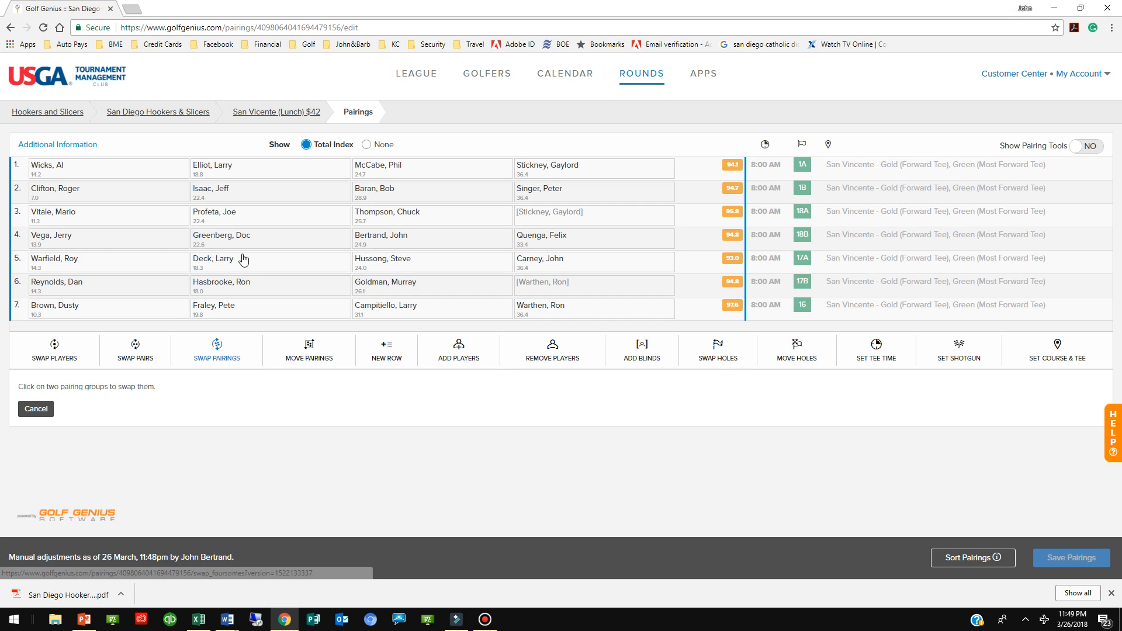
left_click(154, 243)
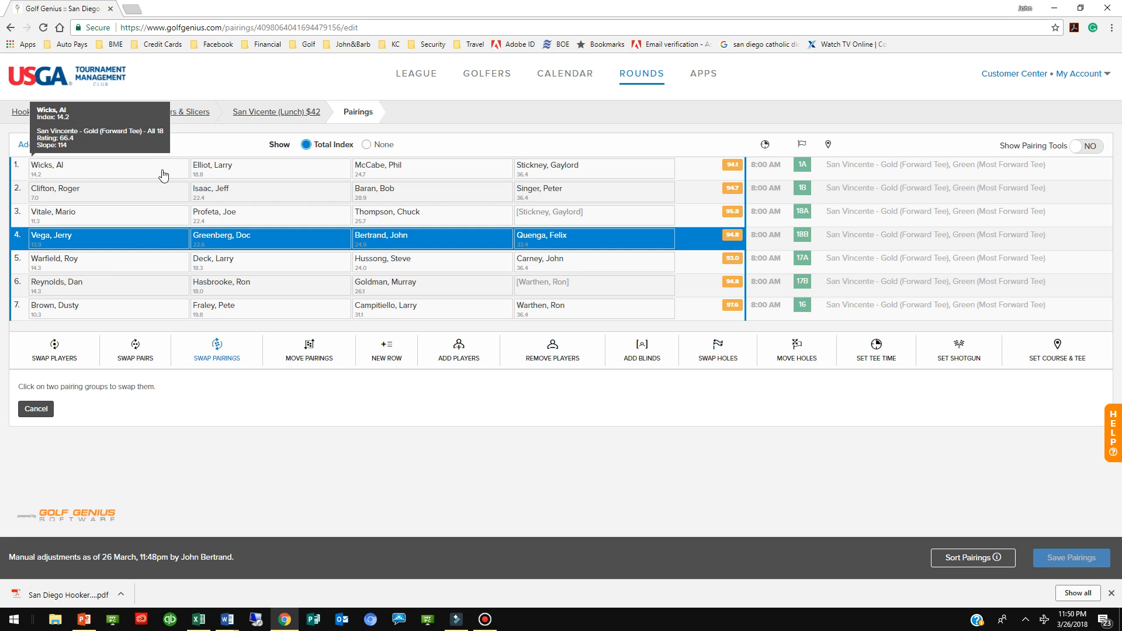
left_click(163, 176)
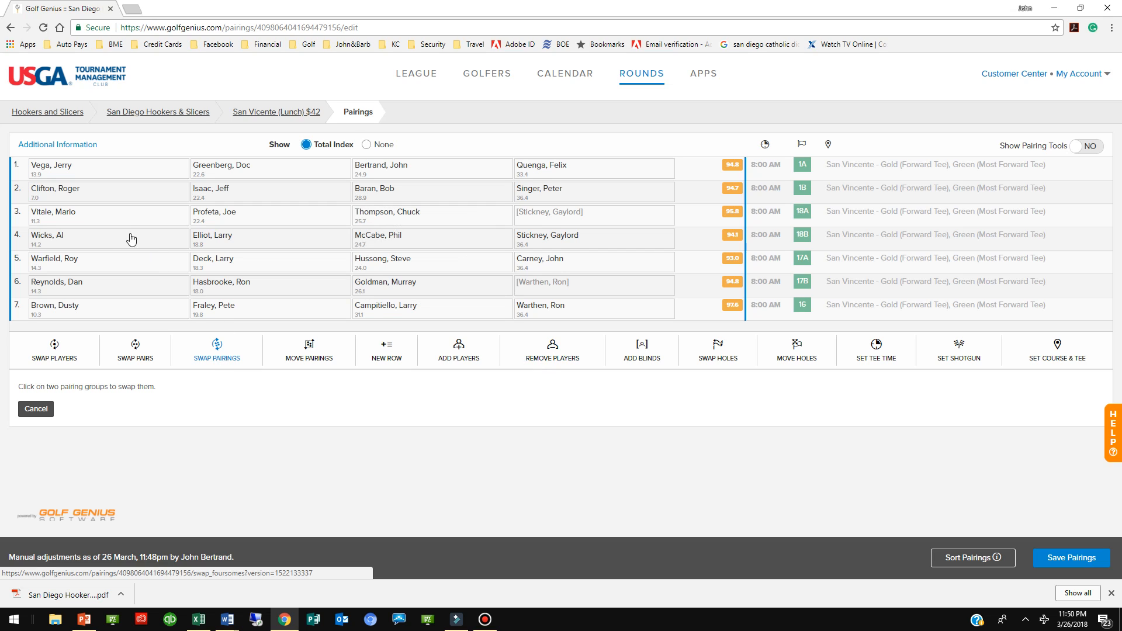
left_click(72, 218)
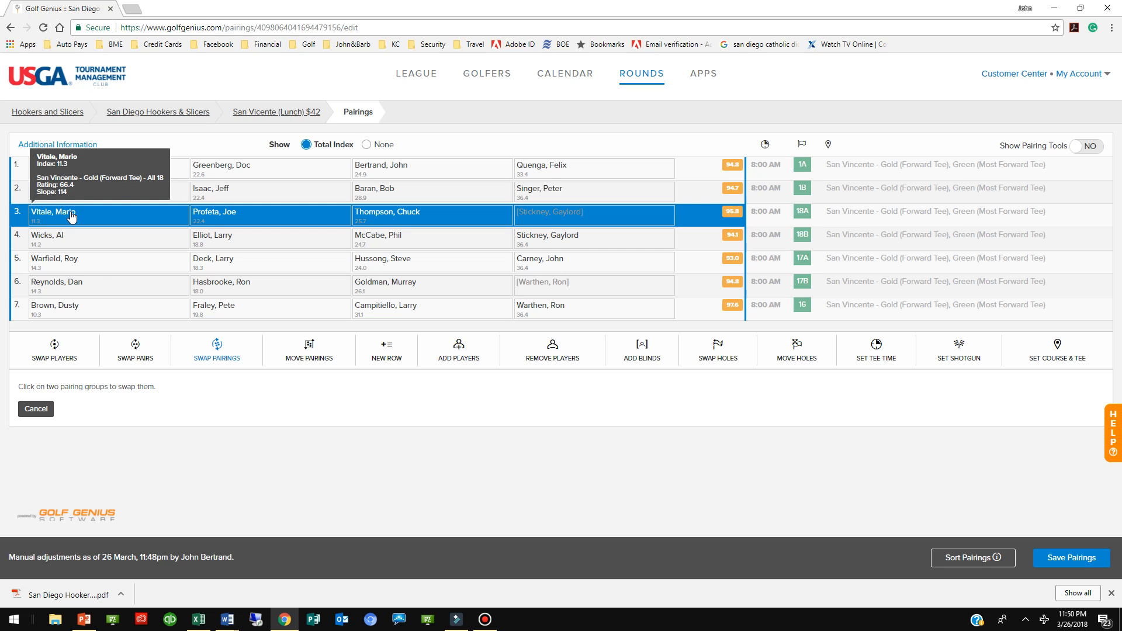
left_click(93, 196)
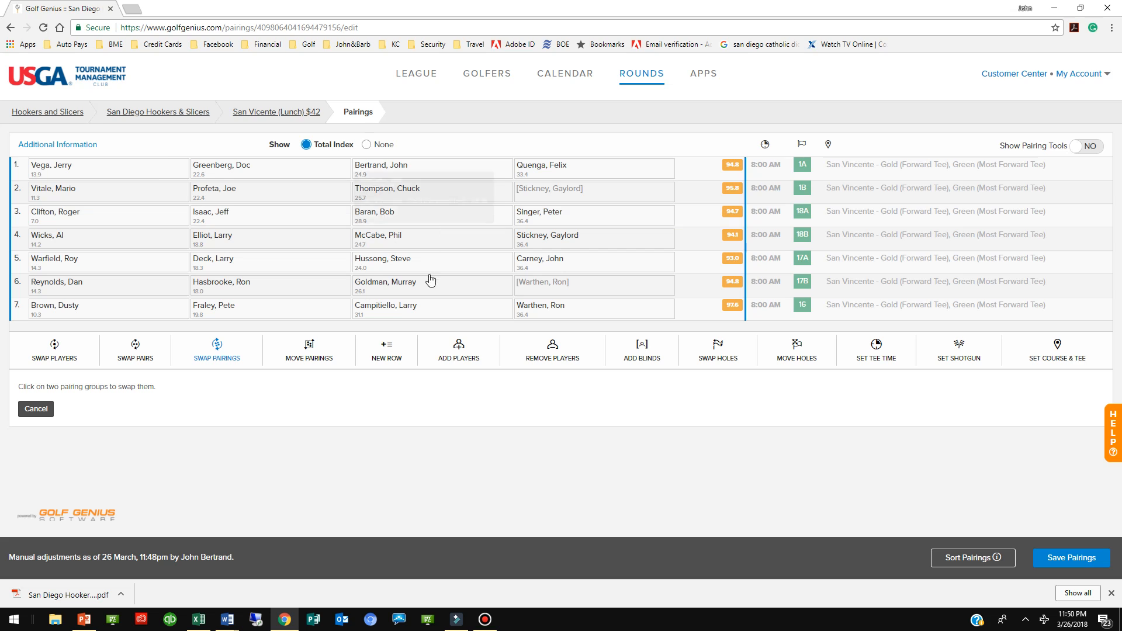
left_click(78, 290)
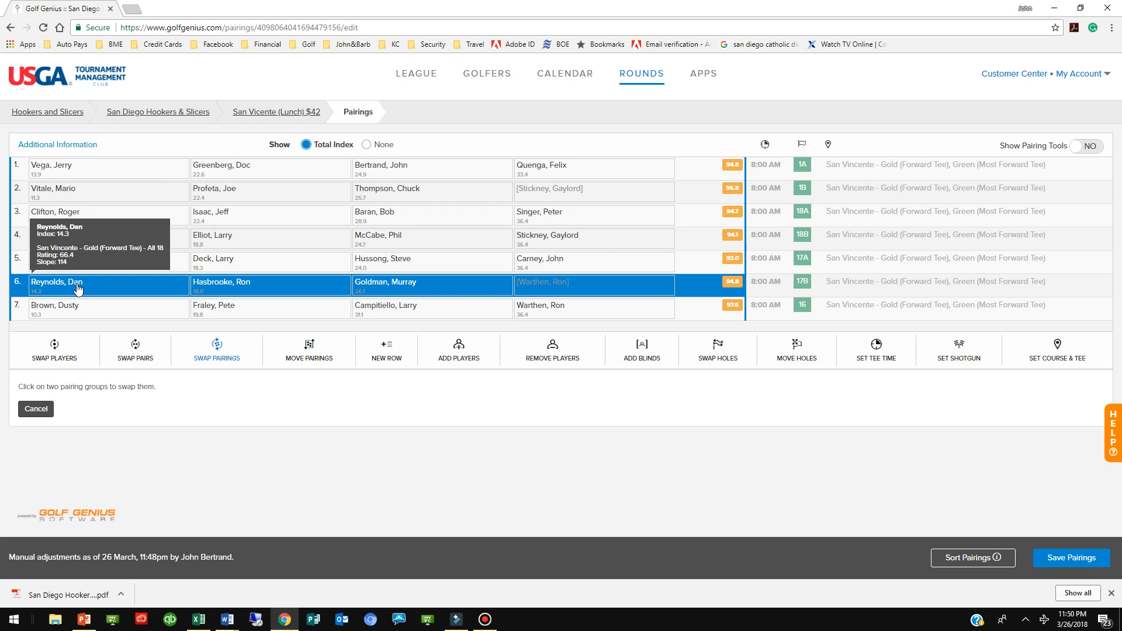
left_click(78, 218)
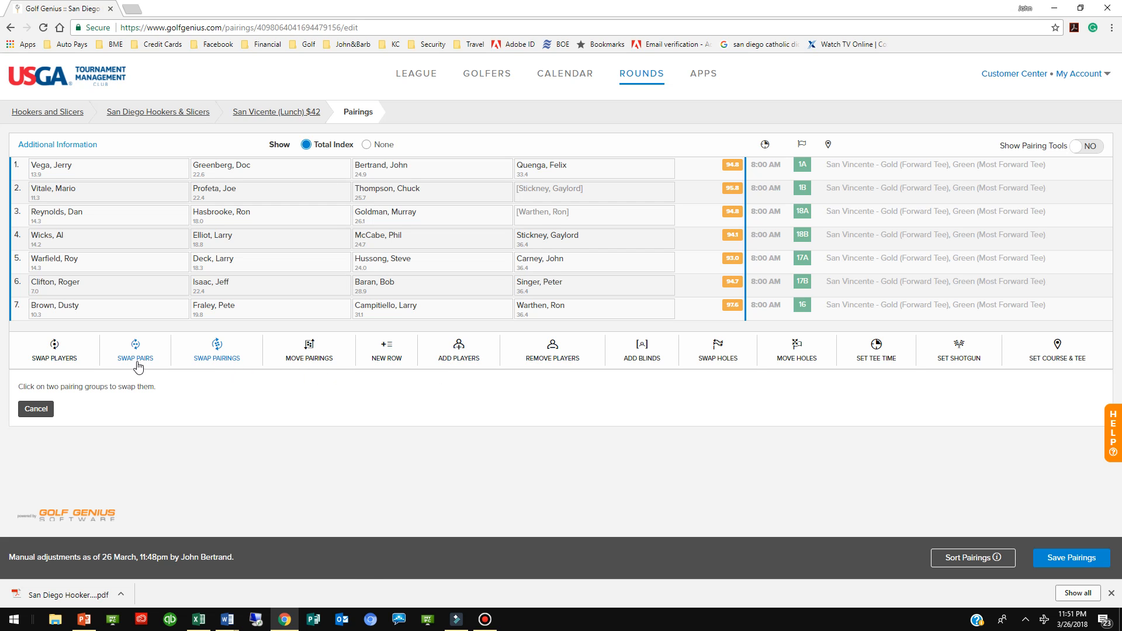
Swap the fourth player in row 7 with the bracketed blind player in row 2 of the pairings
left_click(64, 354)
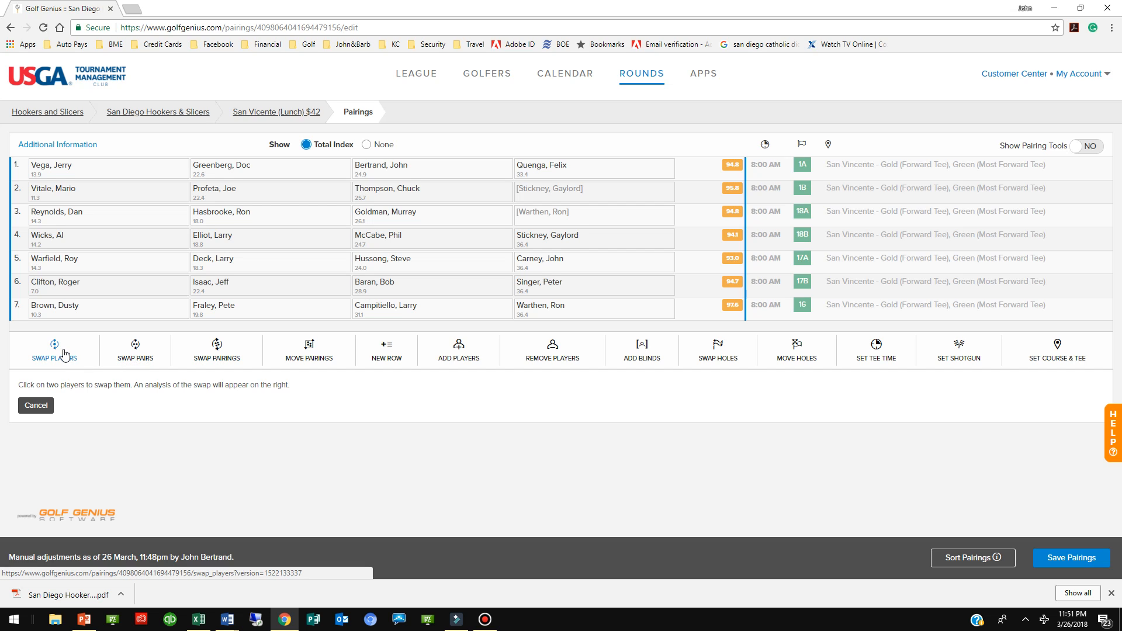
left_click(548, 313)
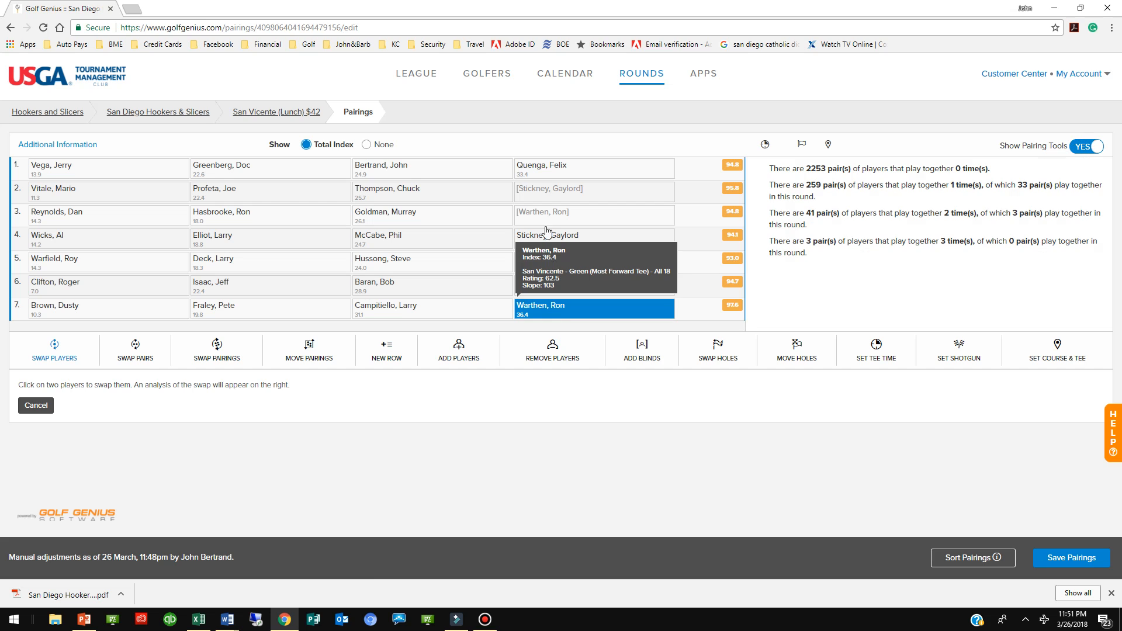
left_click(538, 193)
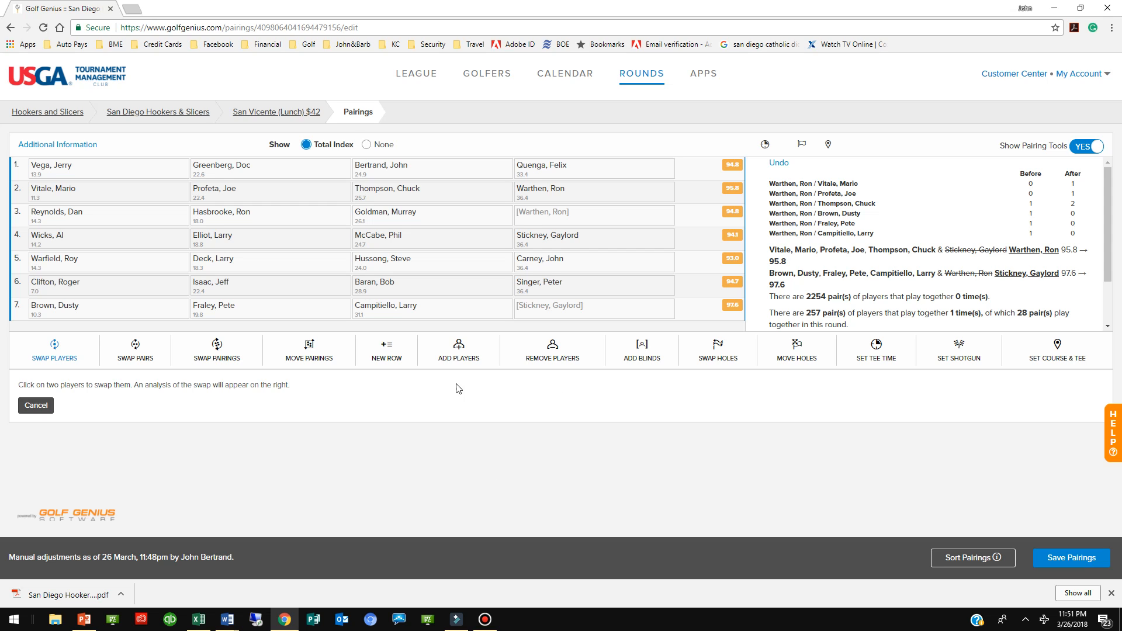
Swap the whole pairing groups in rows 7 and 2, and save the pairings
left_click(226, 364)
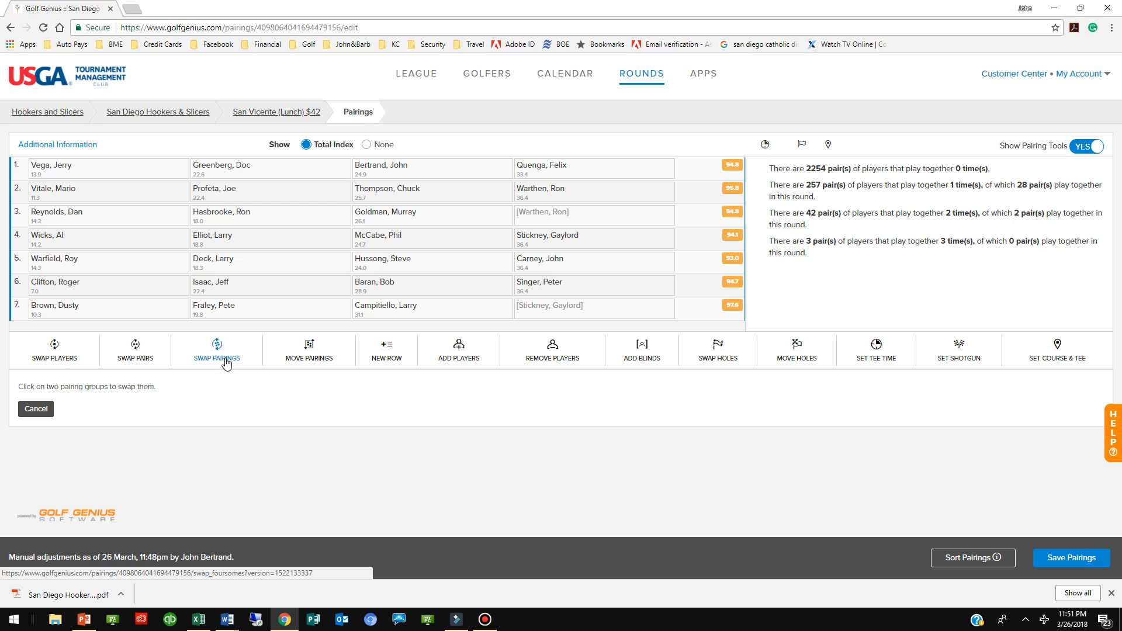
left_click(118, 313)
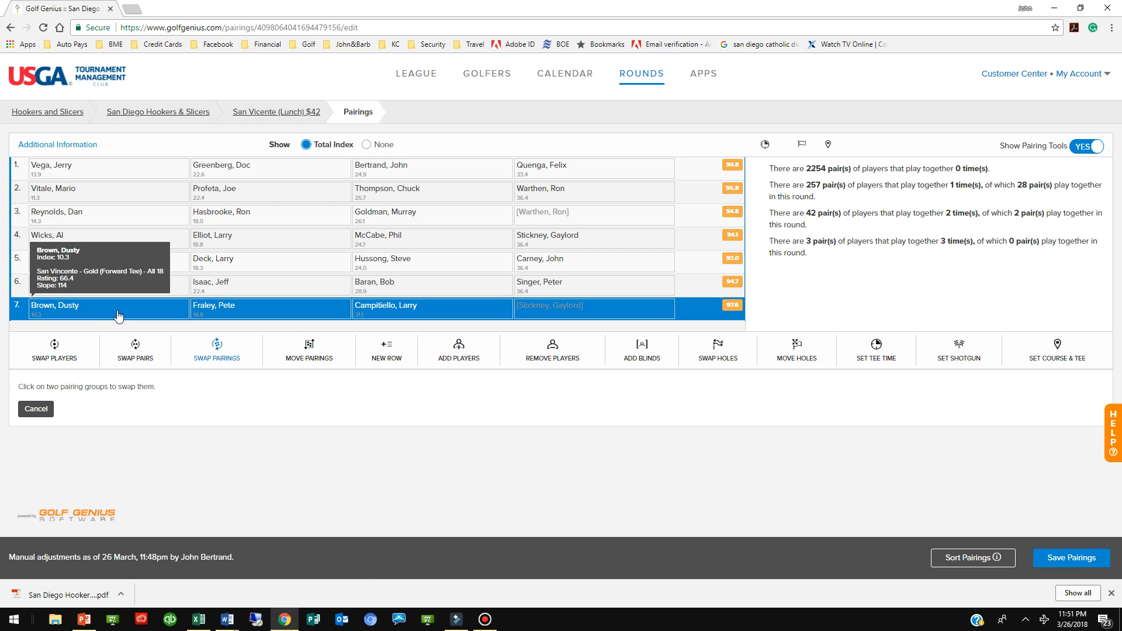
left_click(88, 196)
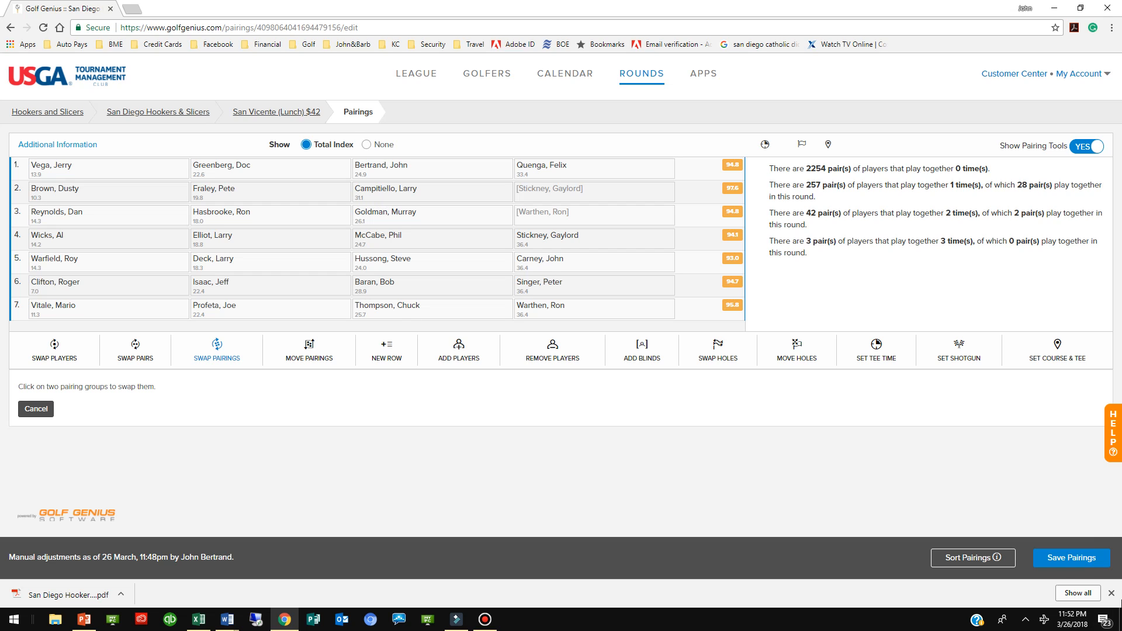
left_click(1063, 559)
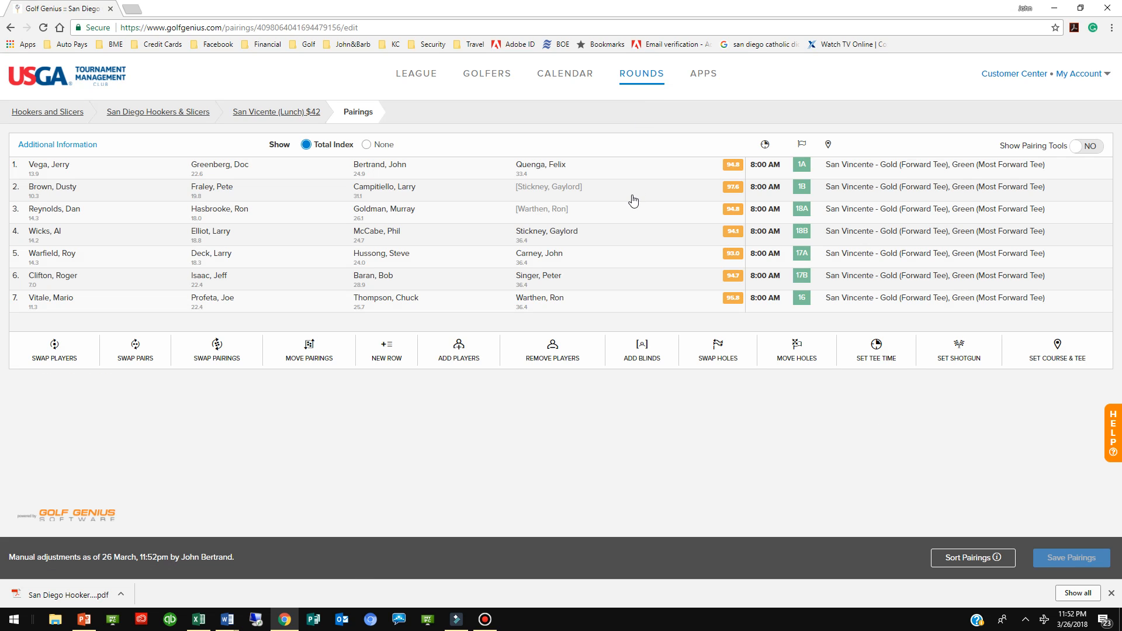
Open the round's Individual Flight Template tournament for editing
left_click(644, 80)
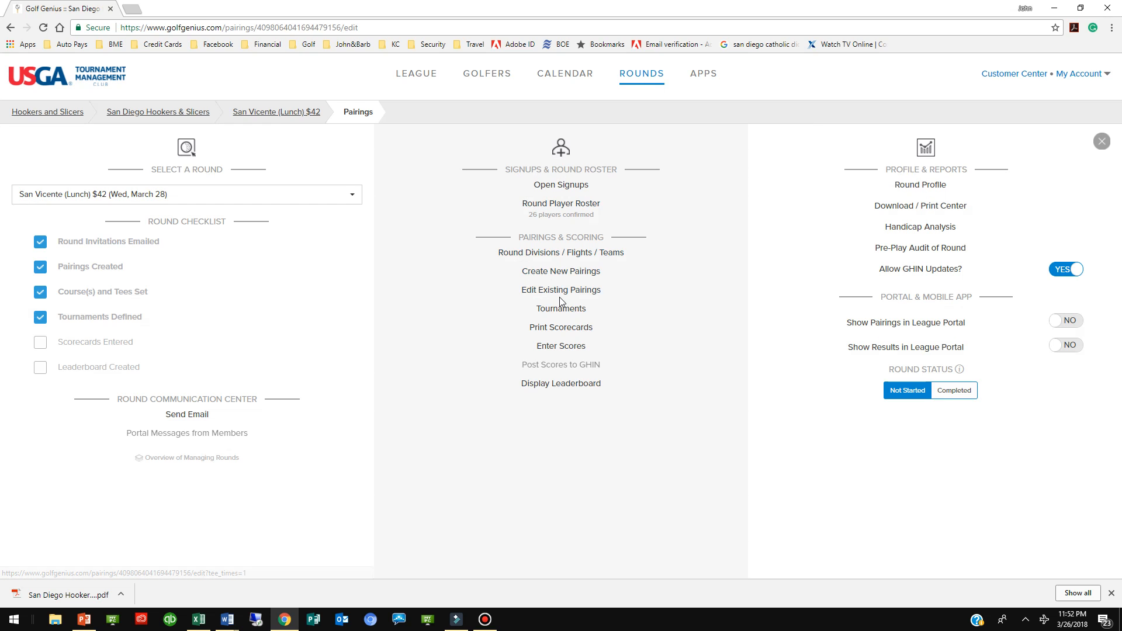
left_click(566, 313)
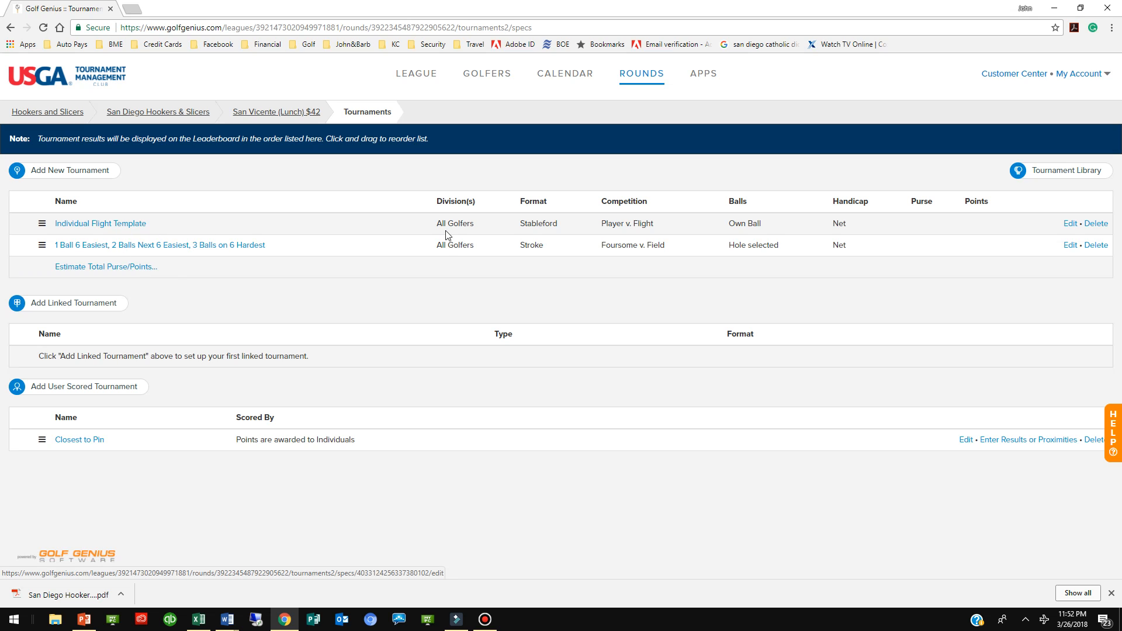
left_click(128, 224)
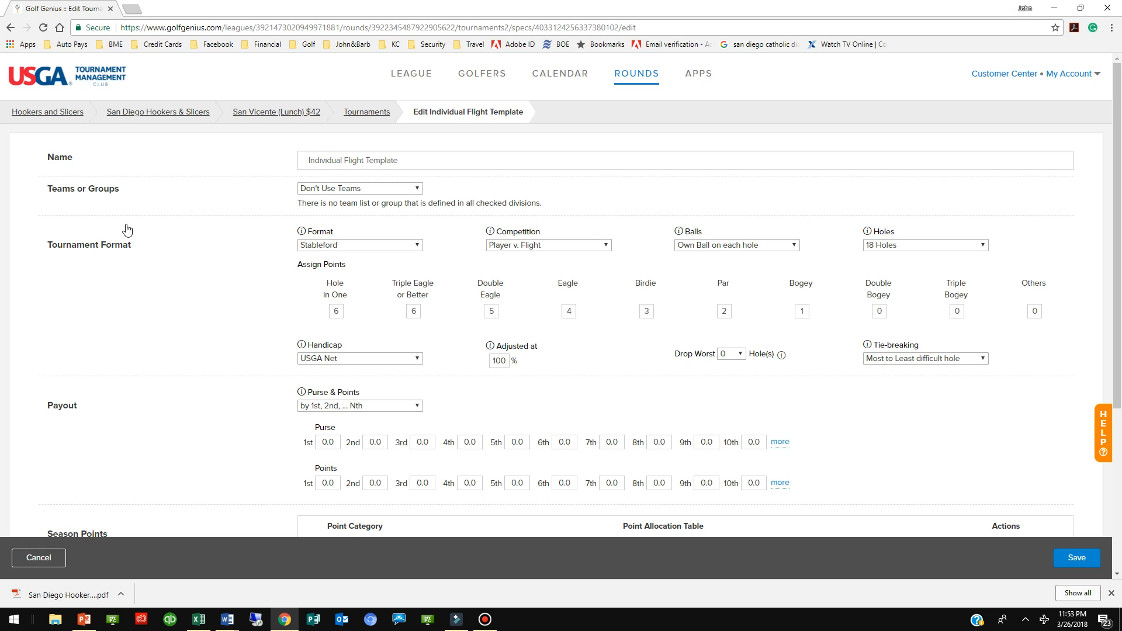
left_click(485, 619)
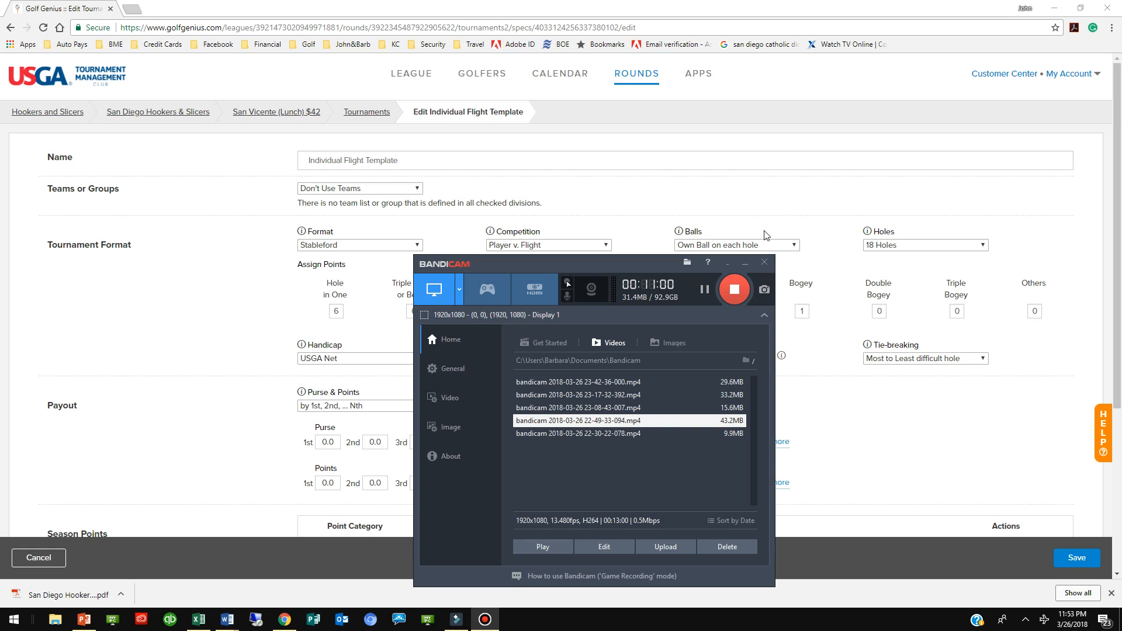
left_click(726, 264)
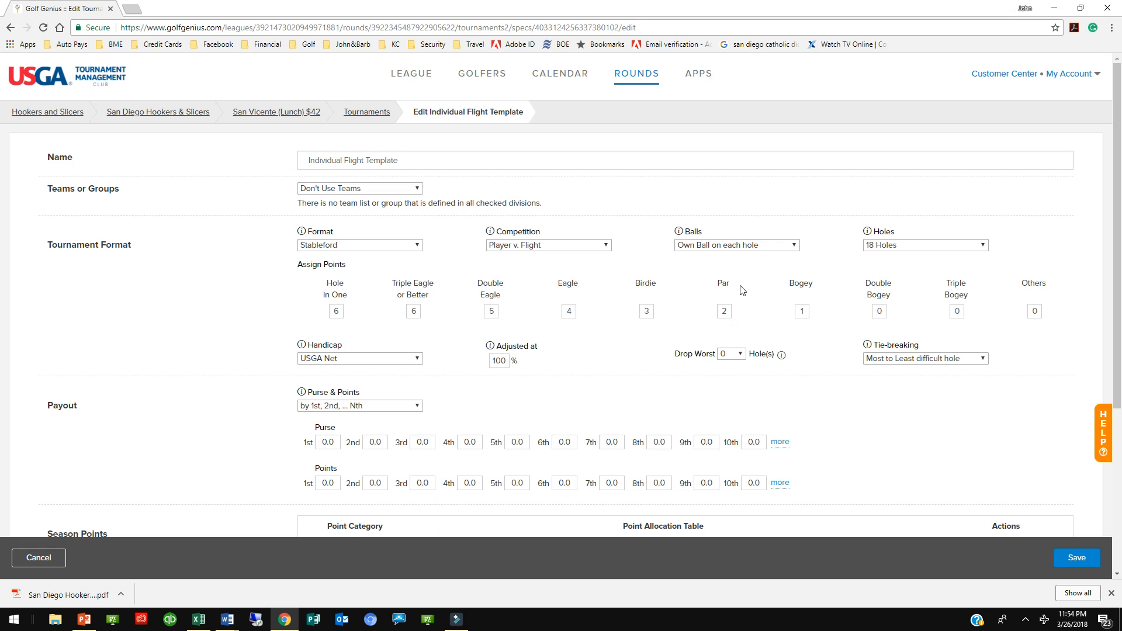
Set the Individual Flight Template purse to 30 for 1st, 20 for 2nd, 10 for 3rd and 2 for 4th
double_click(326, 442)
type("30")
double_click(375, 442)
type("20")
key("Tab")
type("10")
key("Tab")
type("2")
key("Tab")
Add a season points award for Flights 1, 2 and 3 using Individual Points Flights and Club Point Championship, and save the tournament
scroll(915, 506, "down", 3)
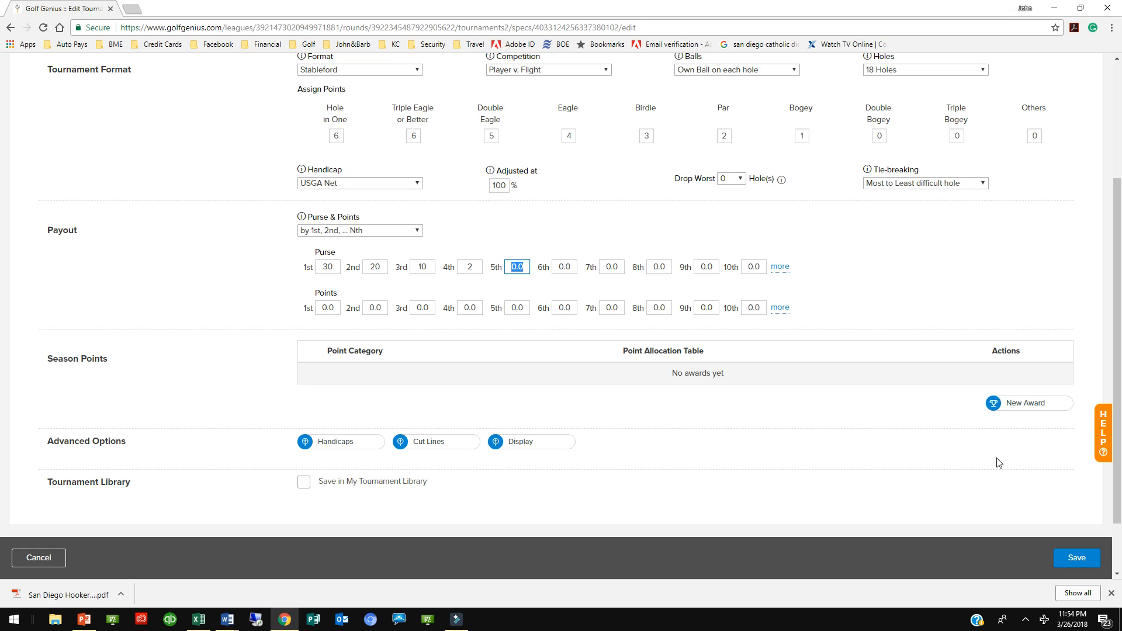
left_click(1019, 412)
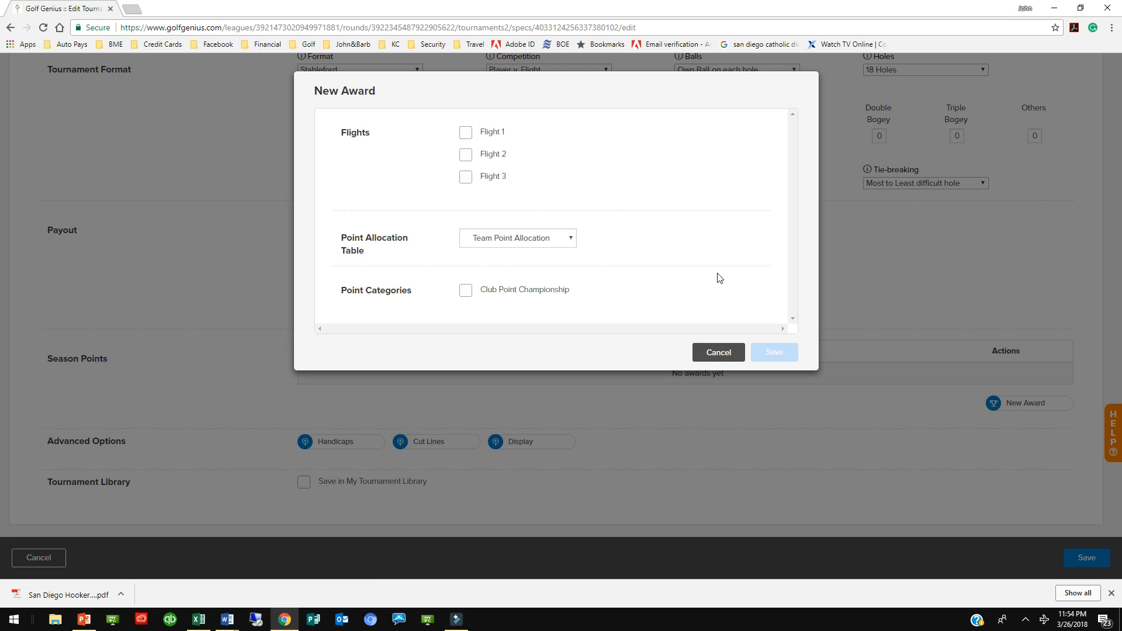
left_click(466, 134)
left_click(467, 157)
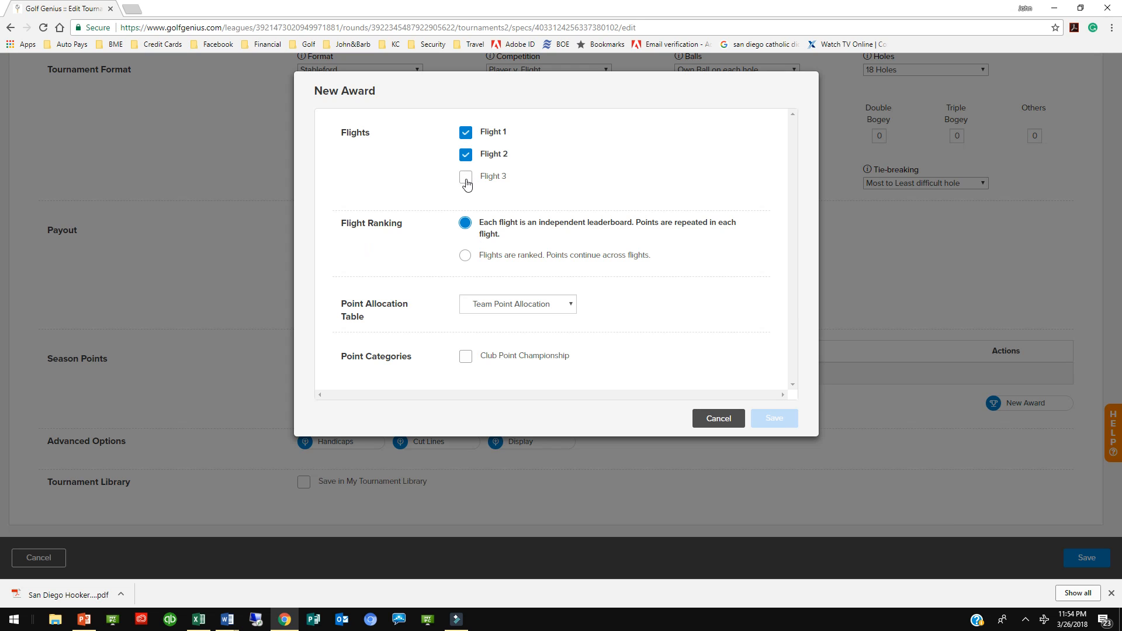
left_click(466, 178)
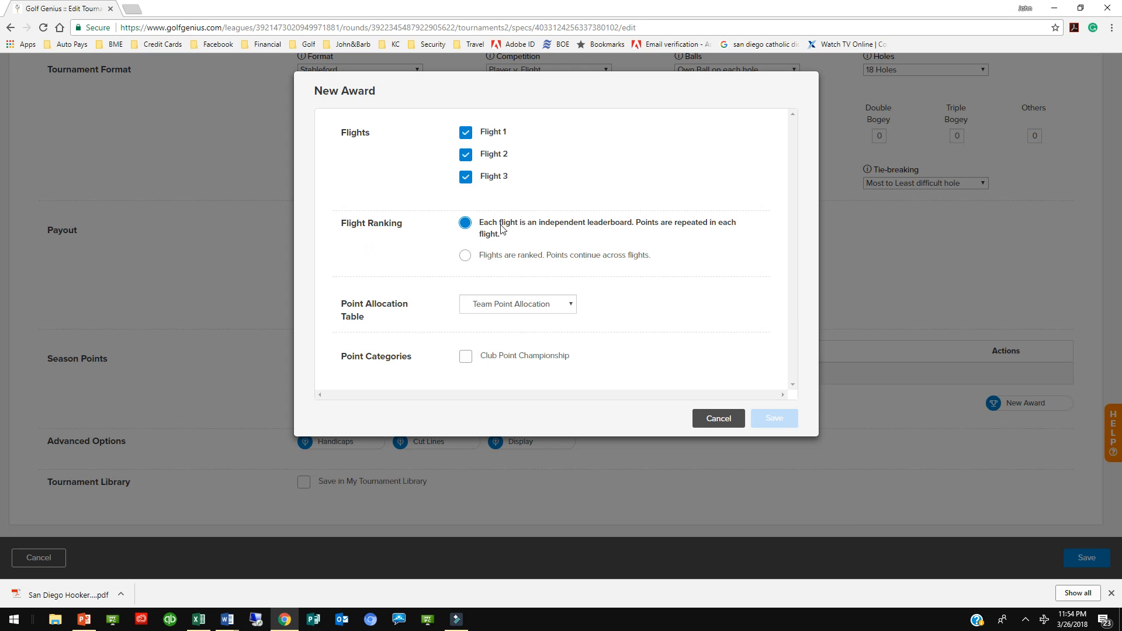
left_click(569, 306)
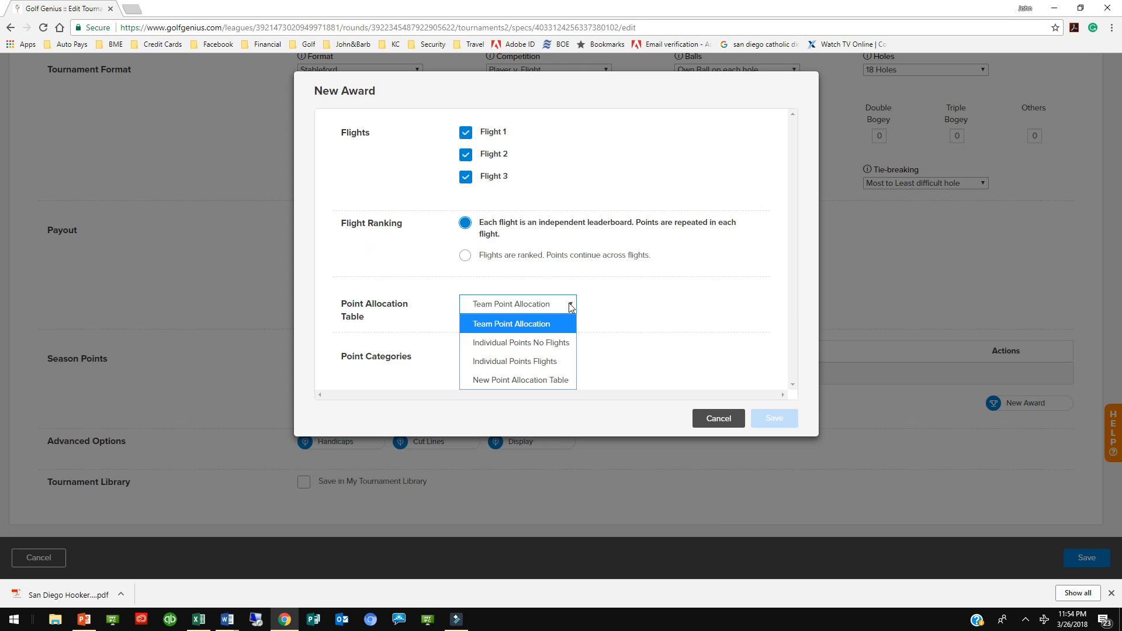
left_click(550, 362)
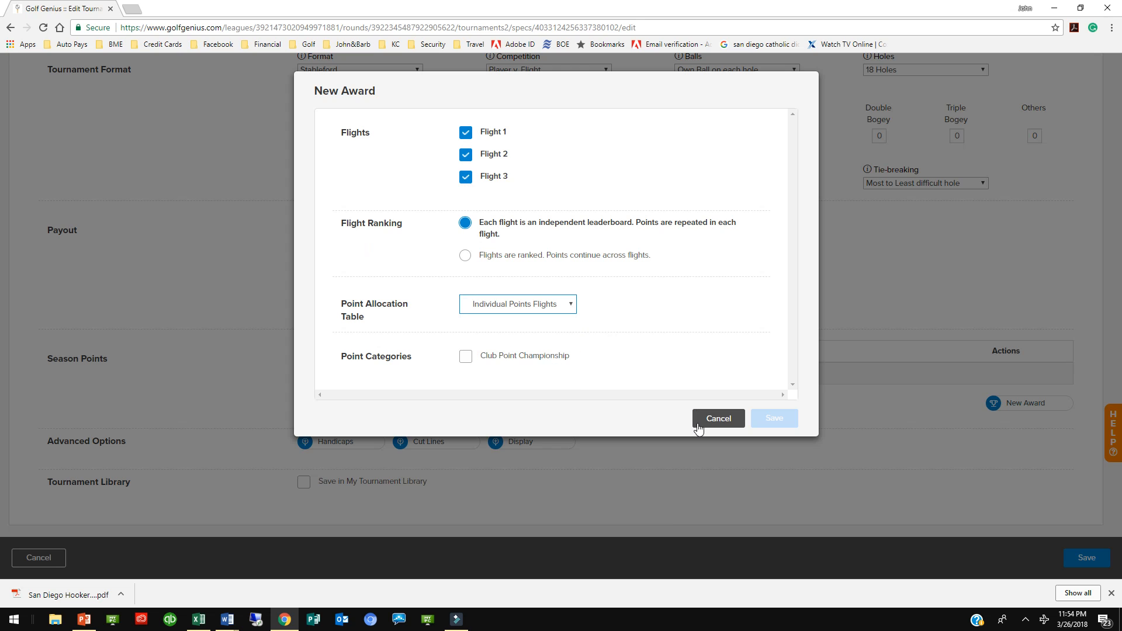
left_click(467, 358)
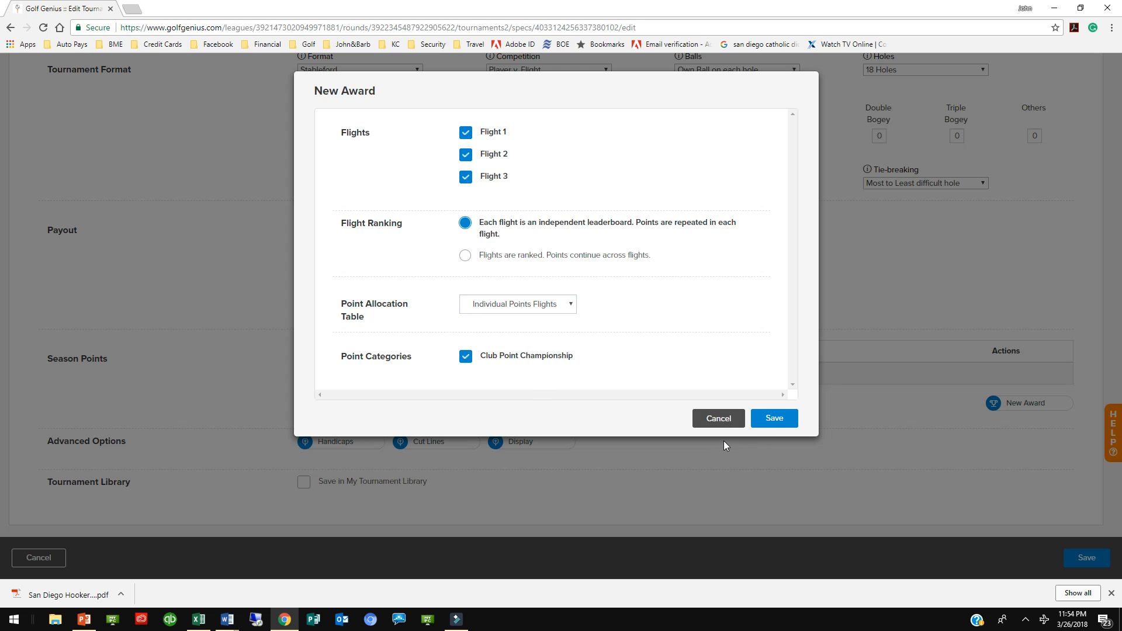
left_click(772, 418)
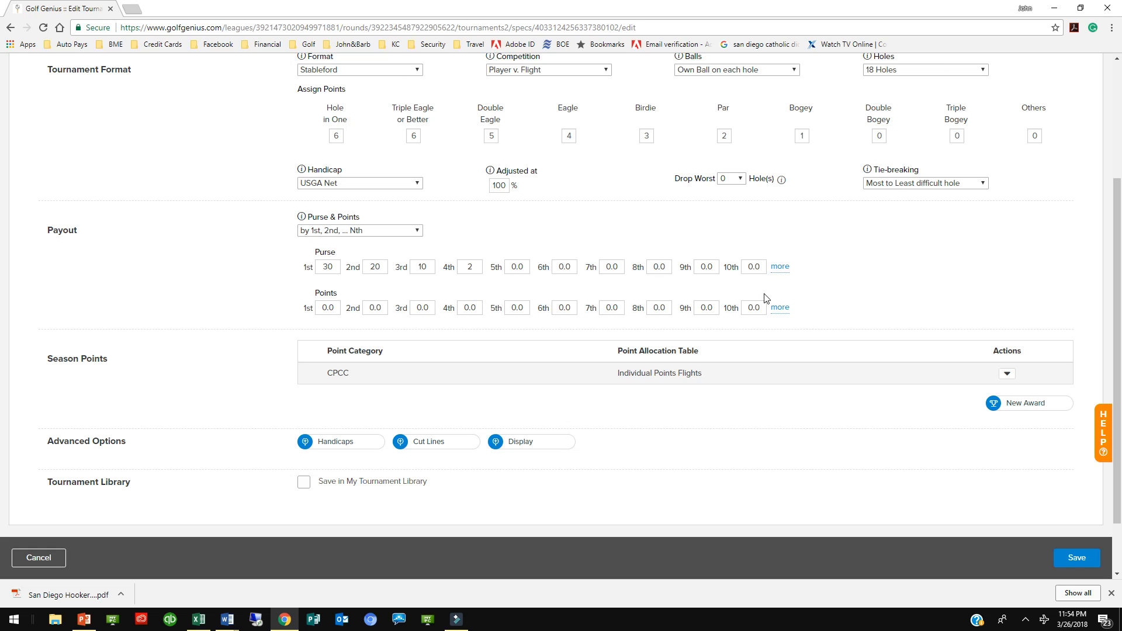
left_click(1073, 560)
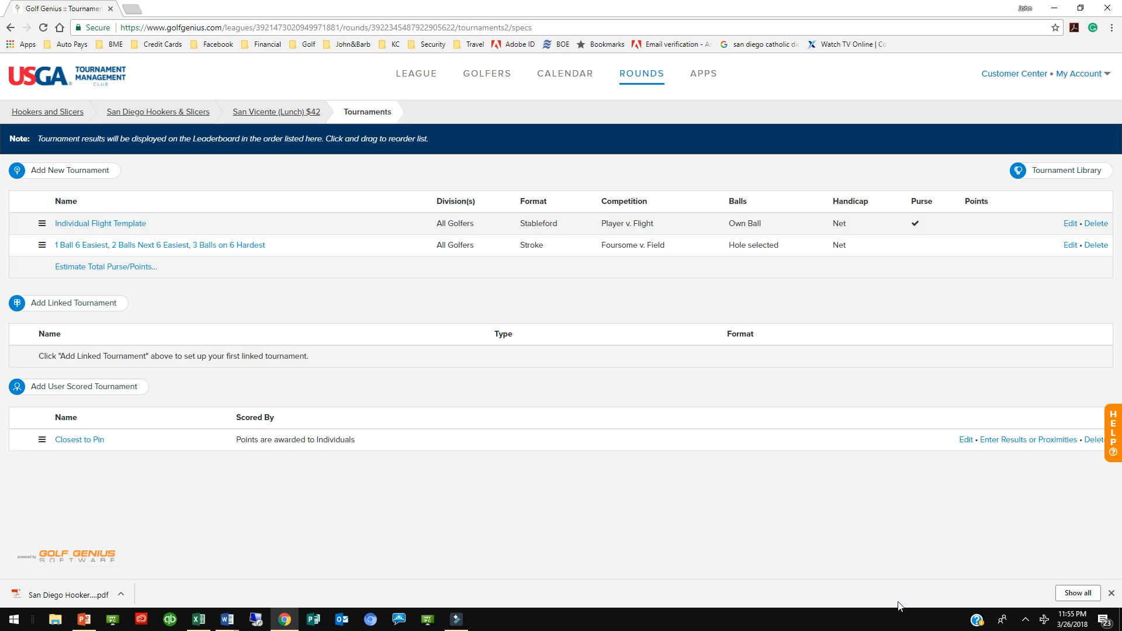
Set the purse of the 1 Ball 6 Easiest team tournament to 52, 36, 20 and 12 for 1st to 4th, and save it
left_click(178, 251)
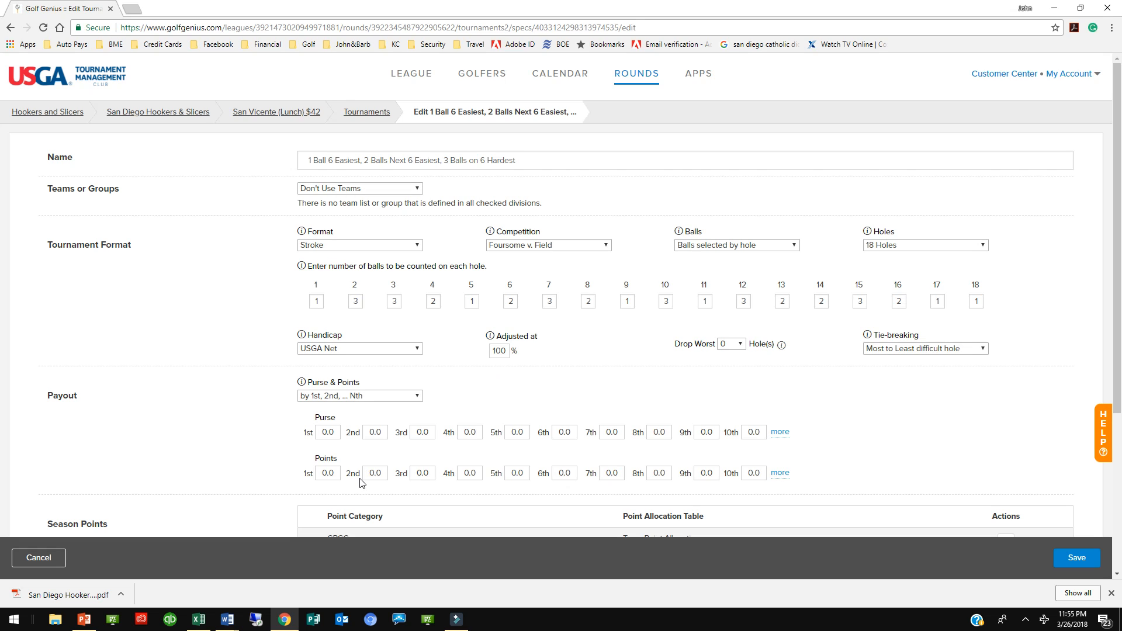
left_click(328, 433)
type("52")
key("Tab")
type("36")
key("Tab")
type("20")
key("Tab")
type("12")
scroll(872, 453, "down", 3)
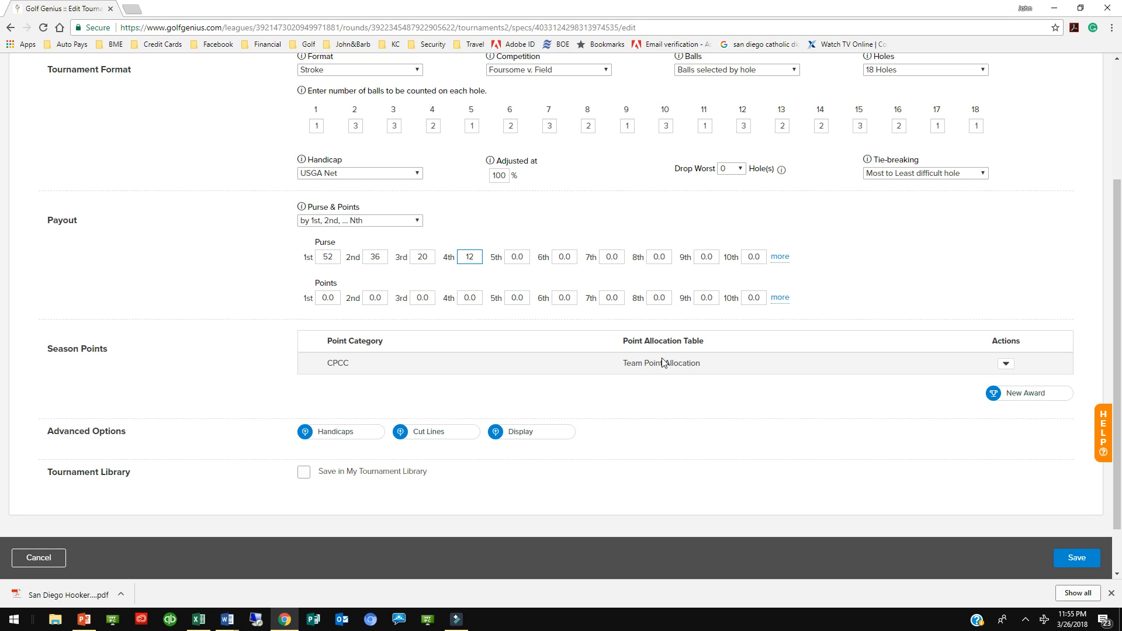
scroll(727, 390, "up", 3)
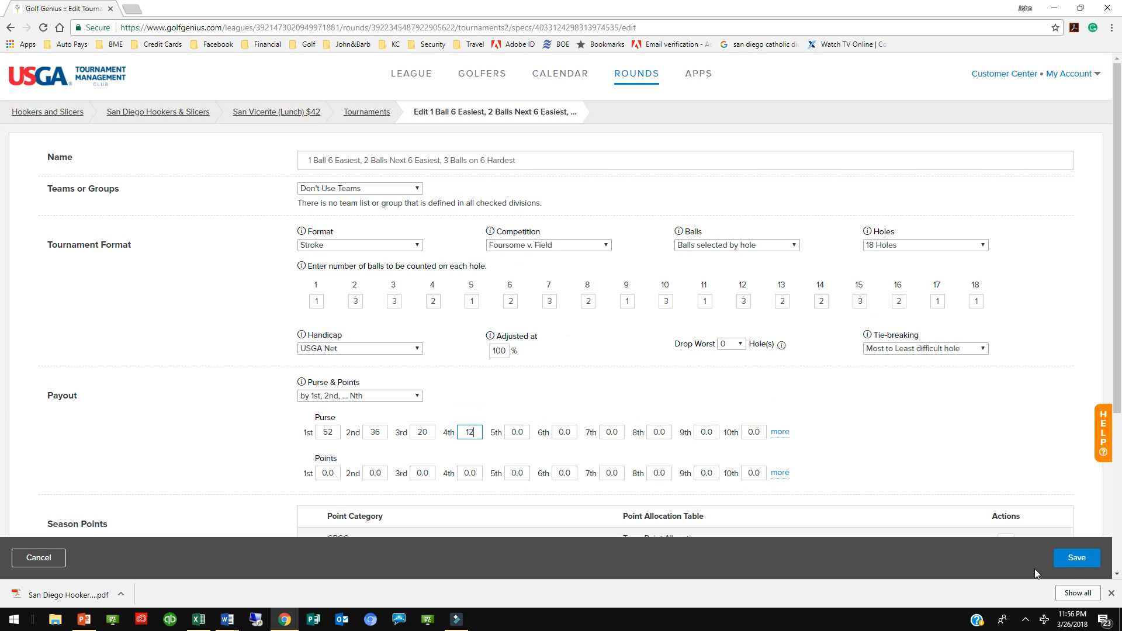
left_click(1073, 561)
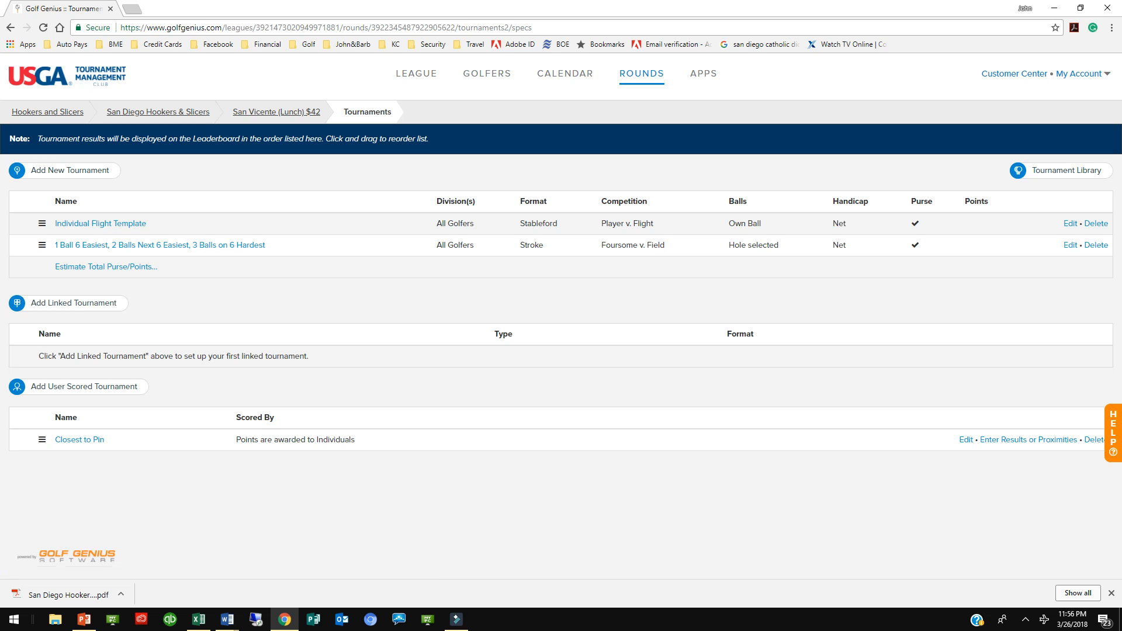
left_click(1058, 12)
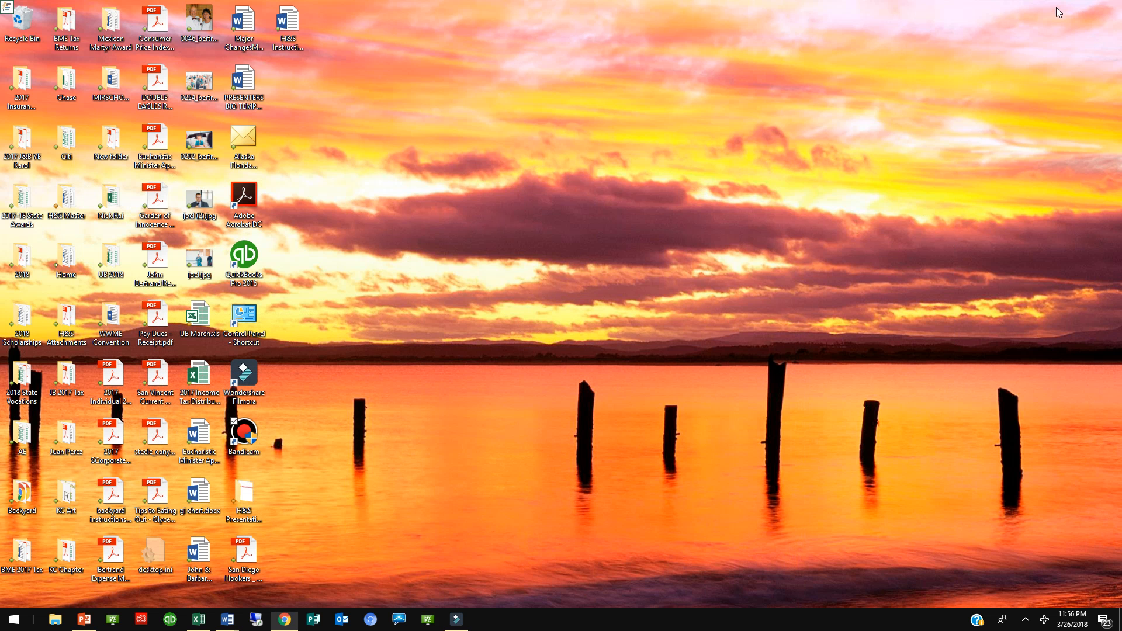
double_click(247, 431)
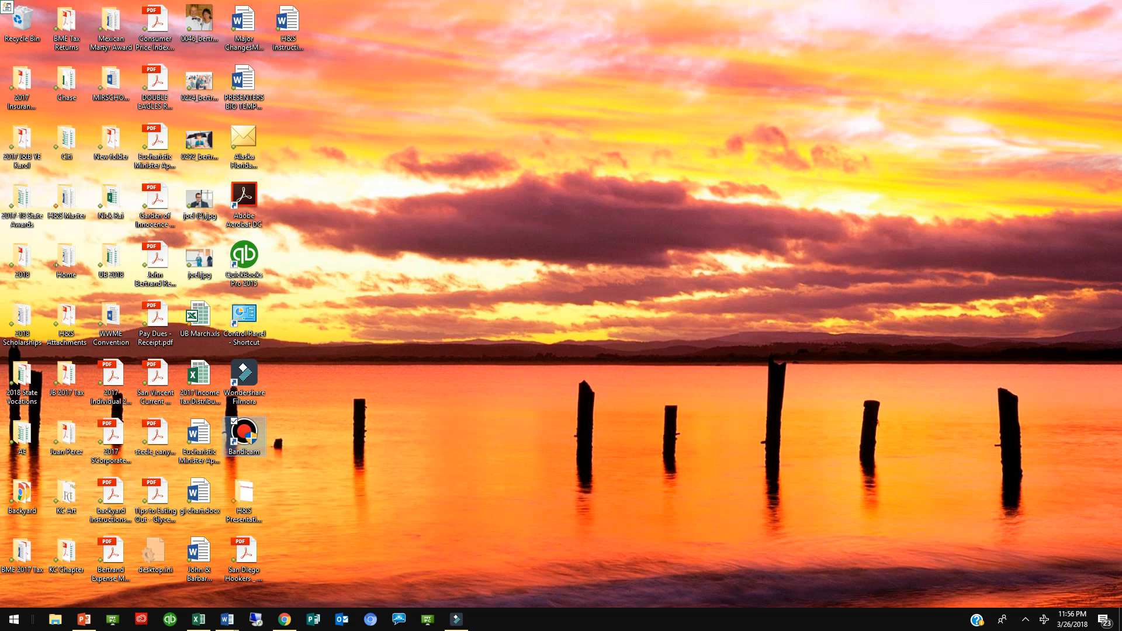